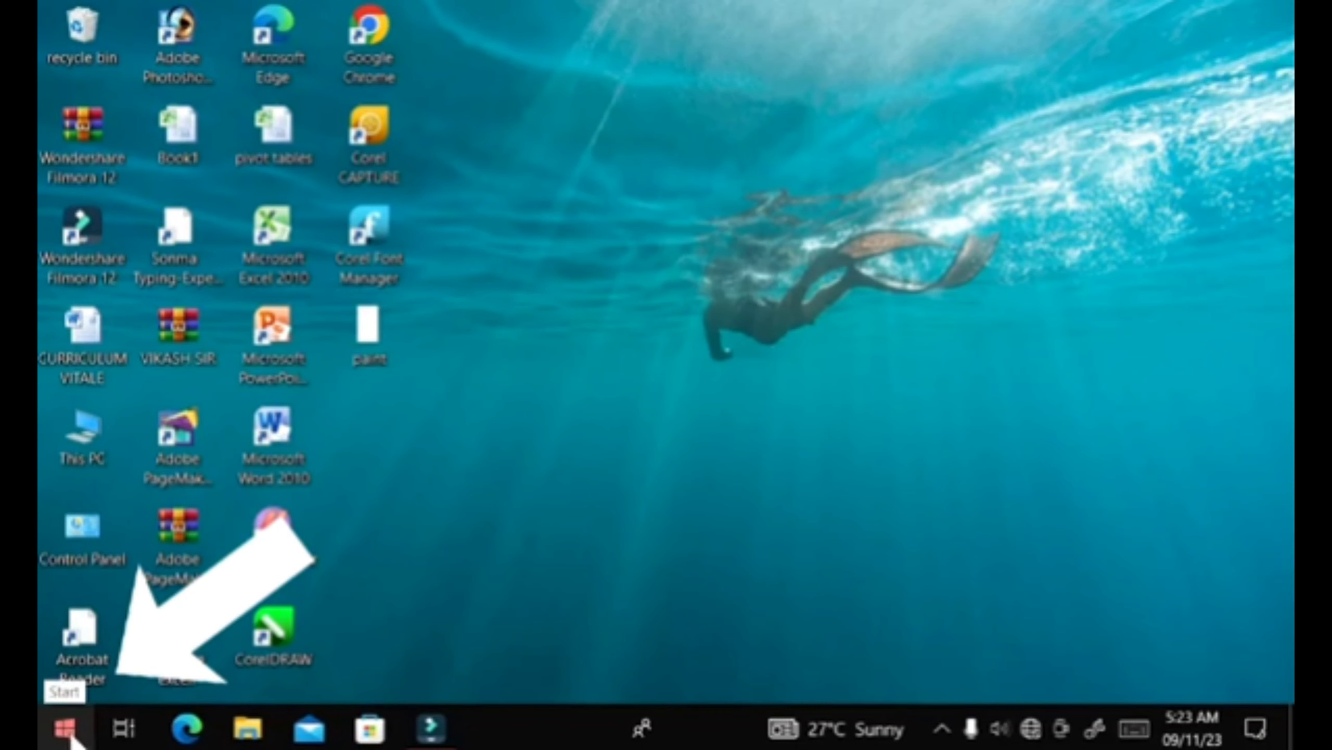
Browse the Start menu app list and expand the Microsoft Office program group.
click(65, 729)
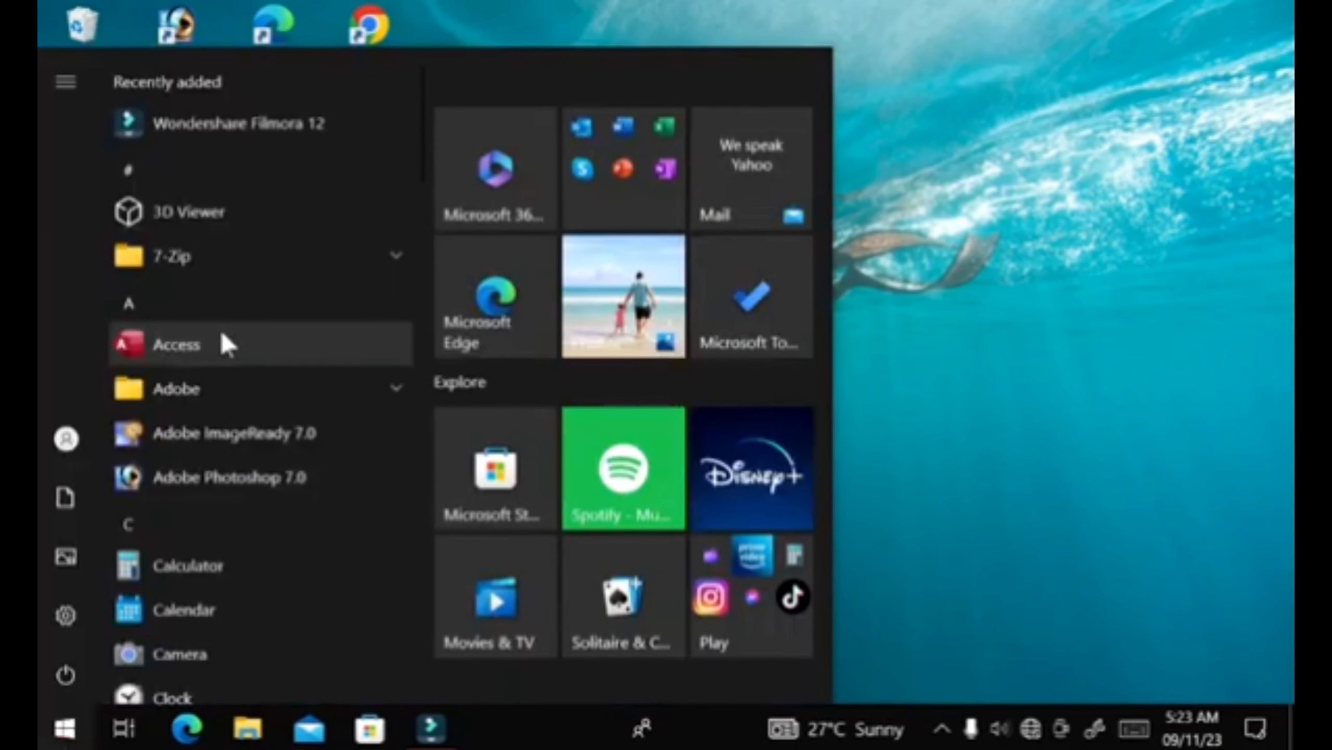
scroll(223, 341, down, 3)
scroll(219, 335, down, 2)
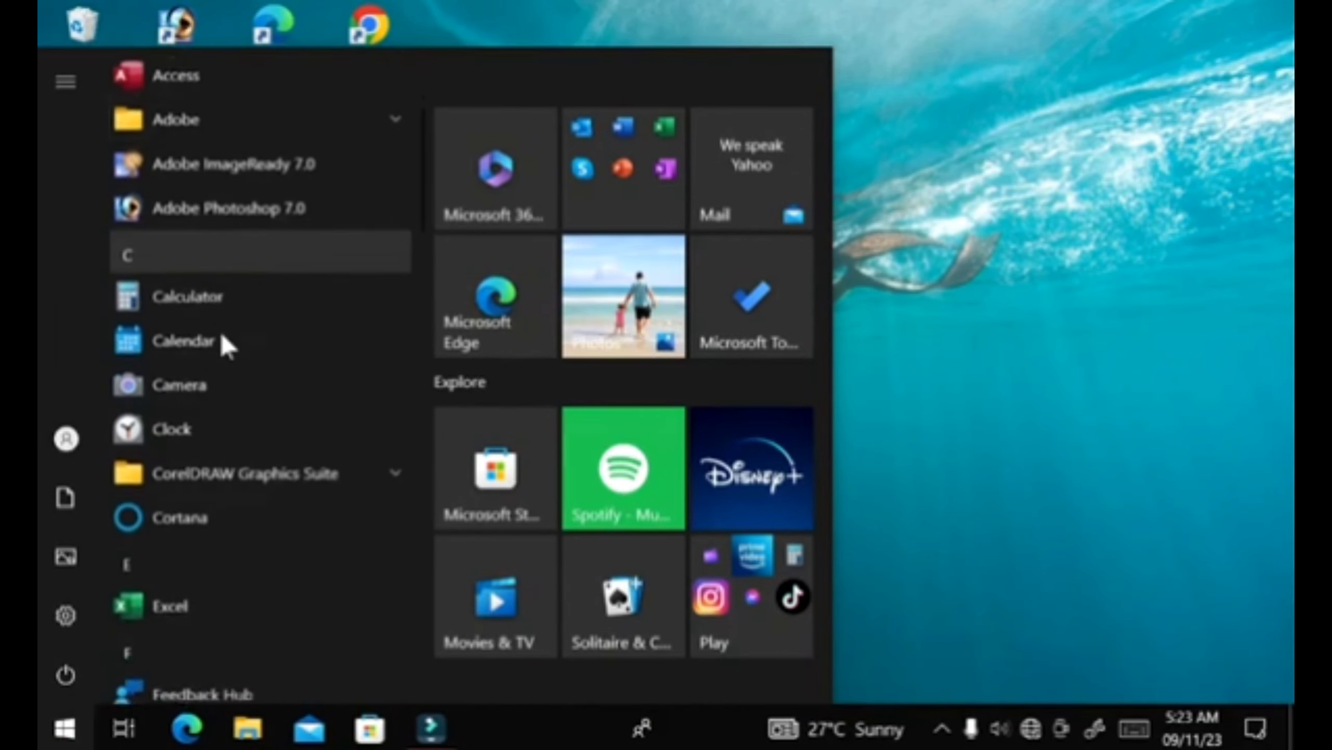
scroll(220, 336, down, 2)
scroll(219, 346, down, 4)
scroll(217, 347, down, 3)
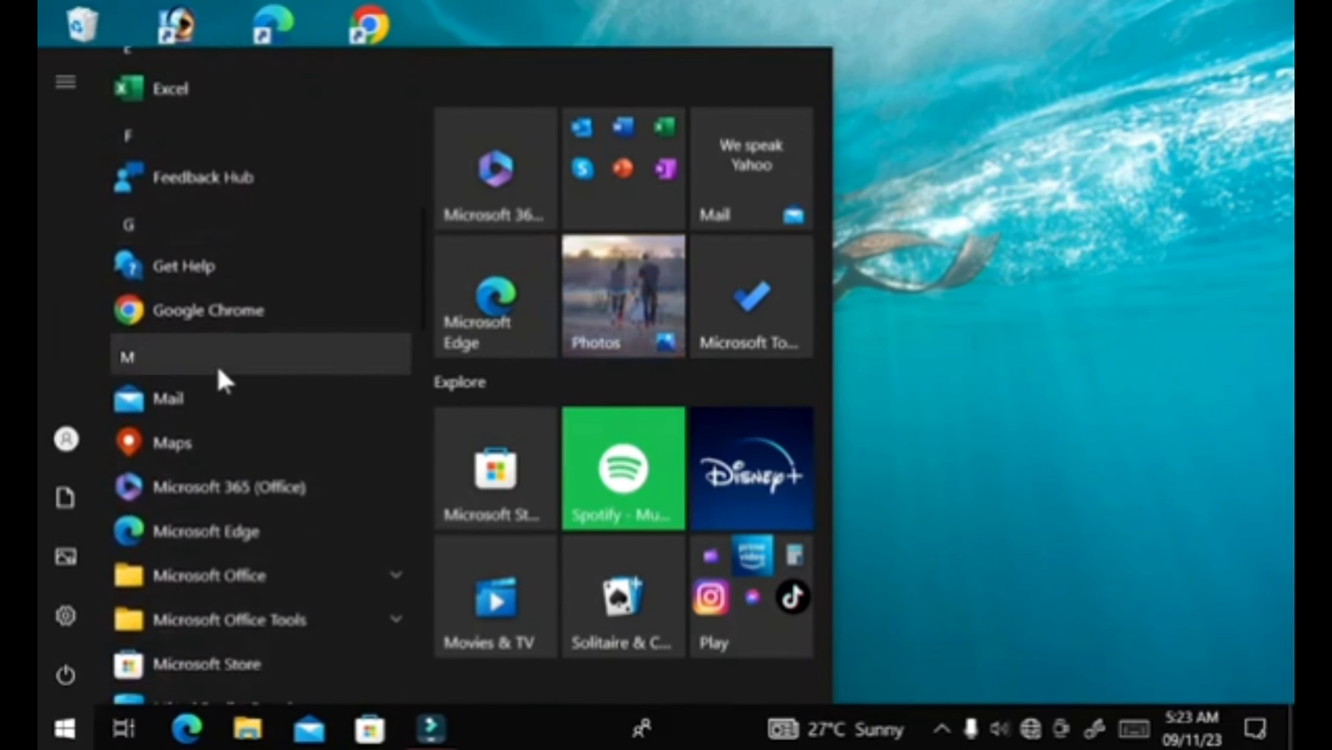
click(291, 585)
scroll(283, 574, down, 3)
scroll(262, 524, down, 3)
scroll(248, 490, down, 3)
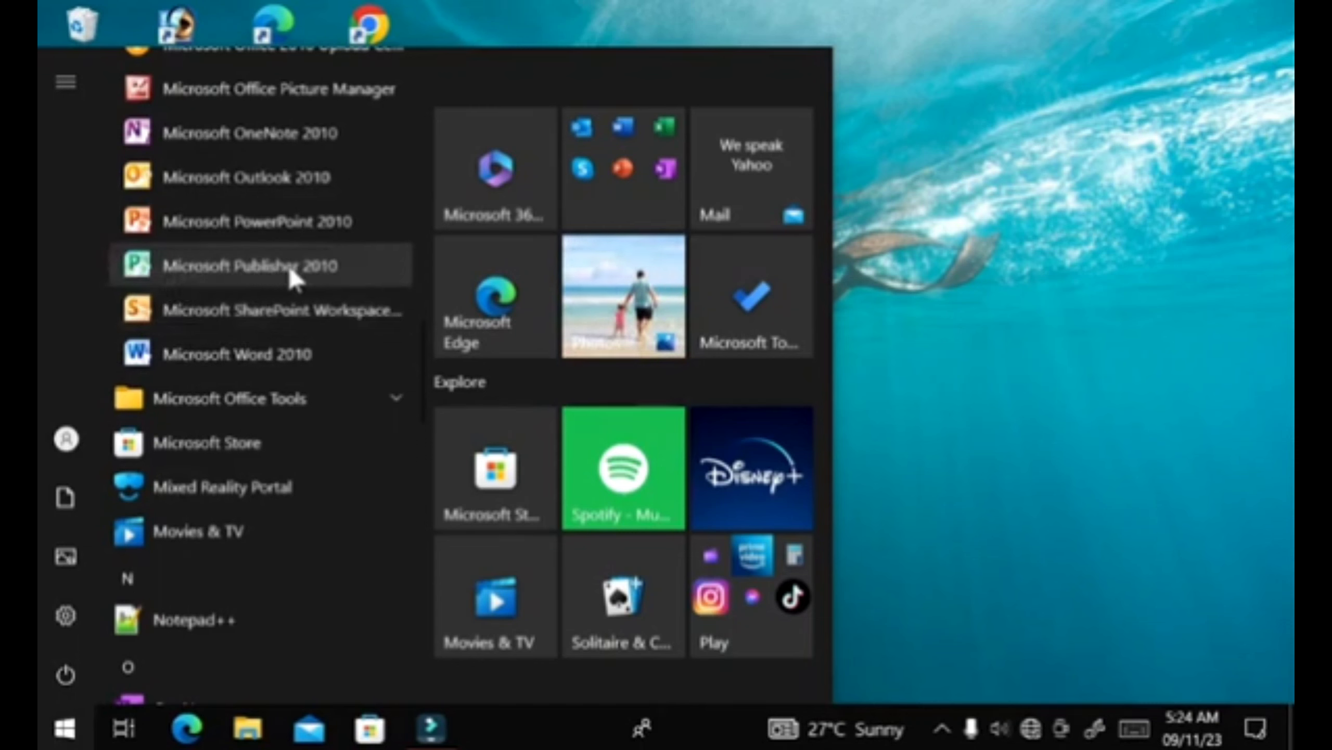
scroll(282, 193, up, 2)
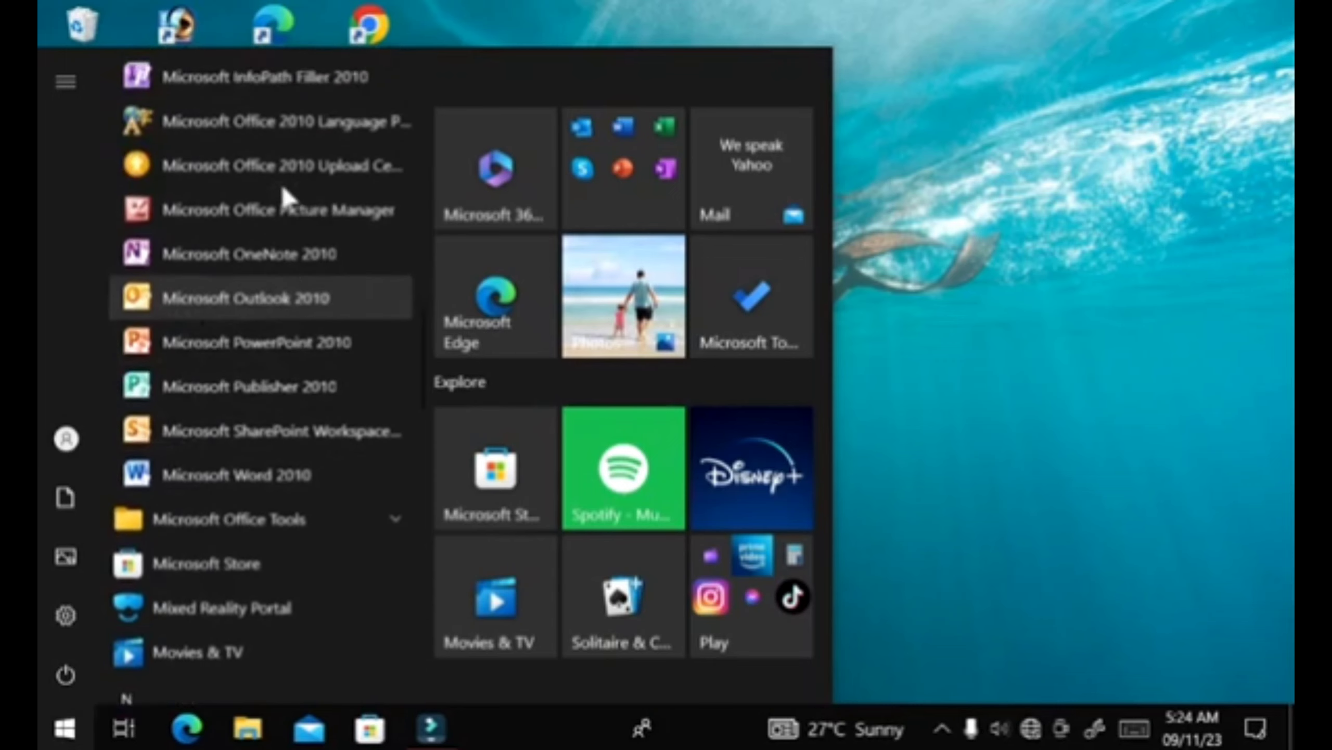
scroll(262, 215, up, 1)
scroll(241, 231, up, 2)
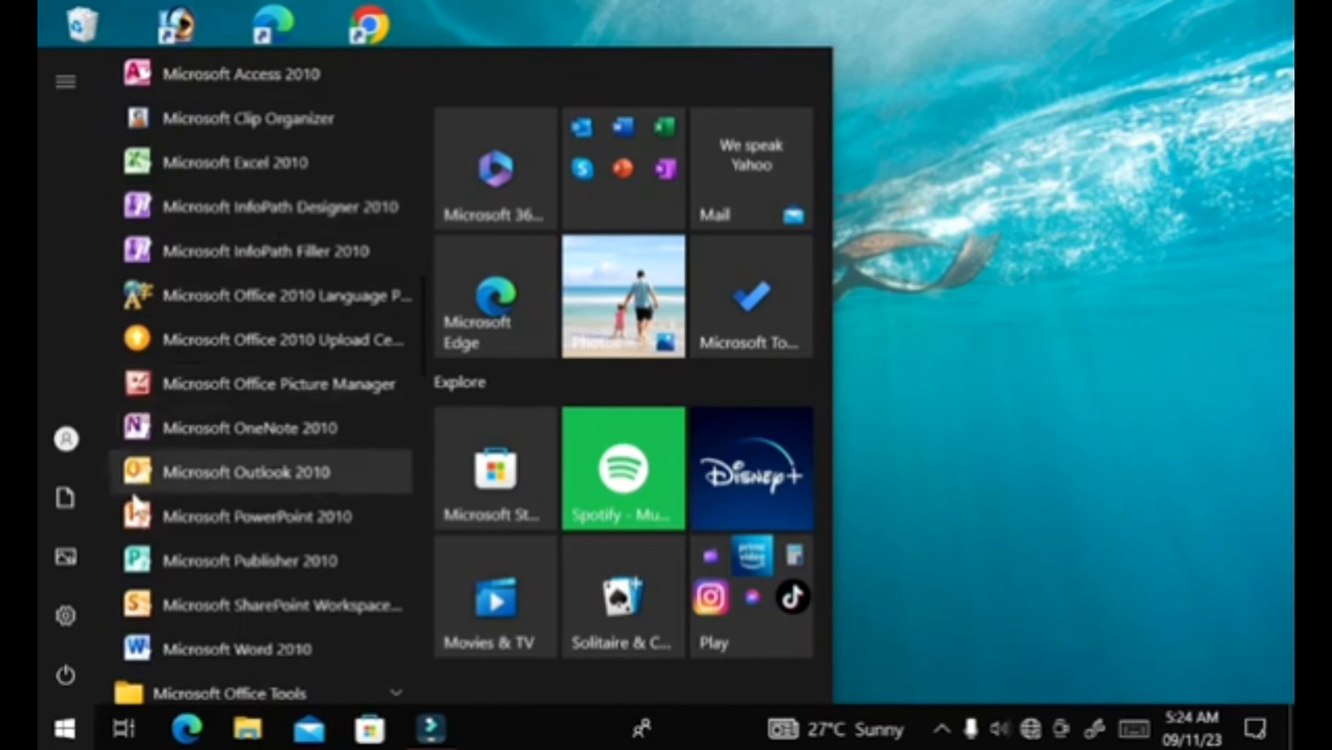
scroll(260, 380, up, 3)
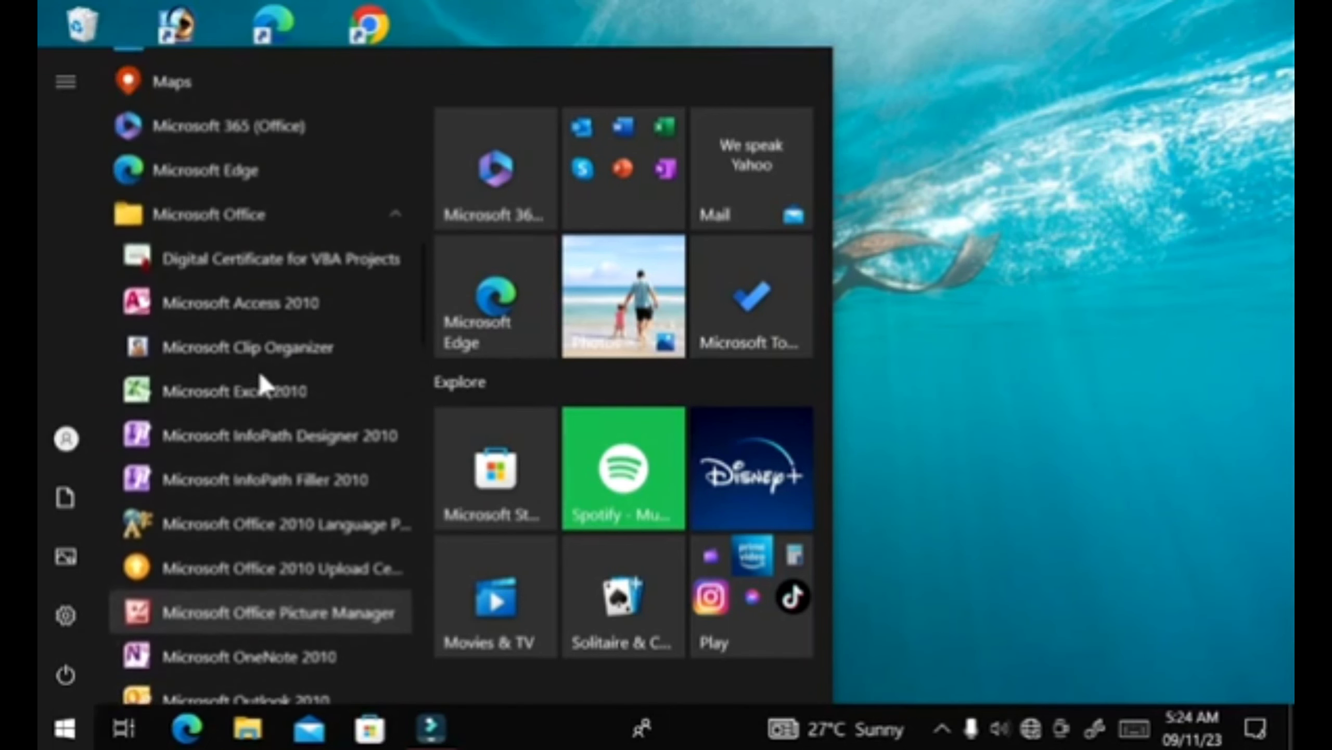
scroll(258, 378, down, 2)
scroll(220, 375, down, 1)
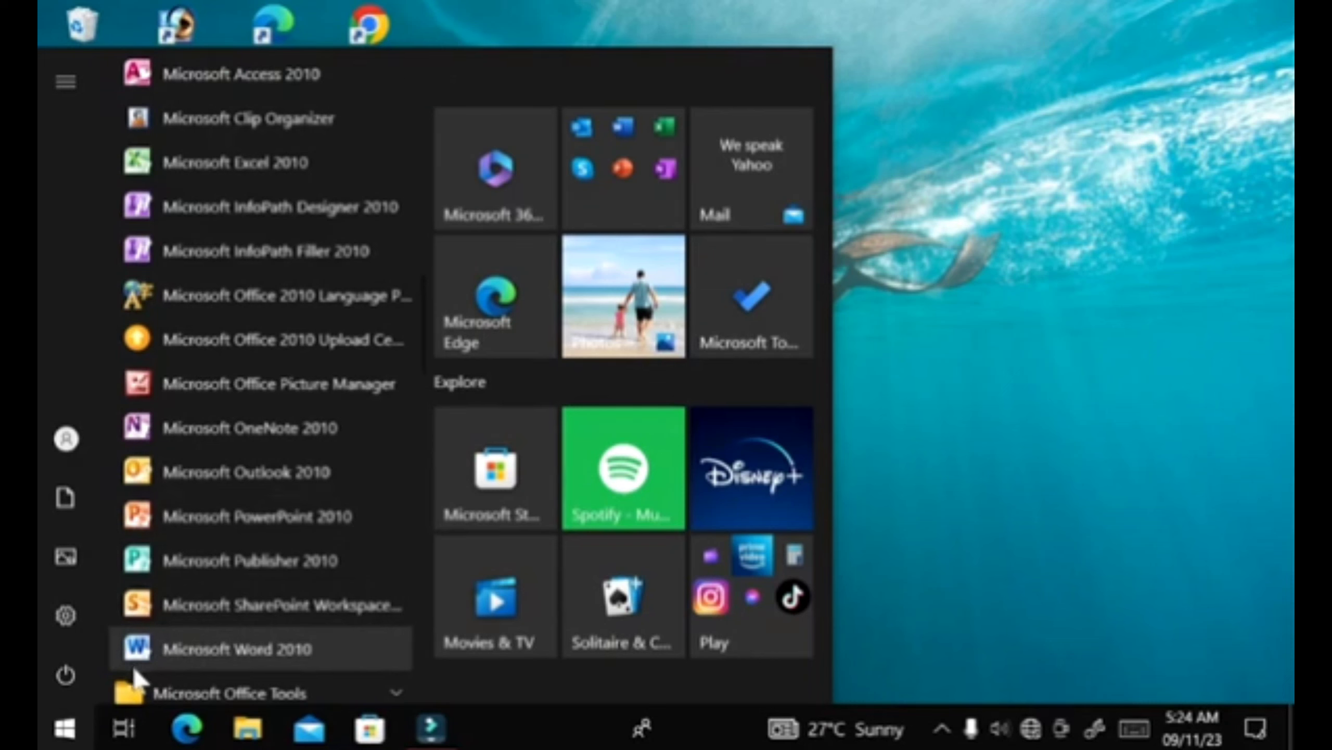
click(67, 735)
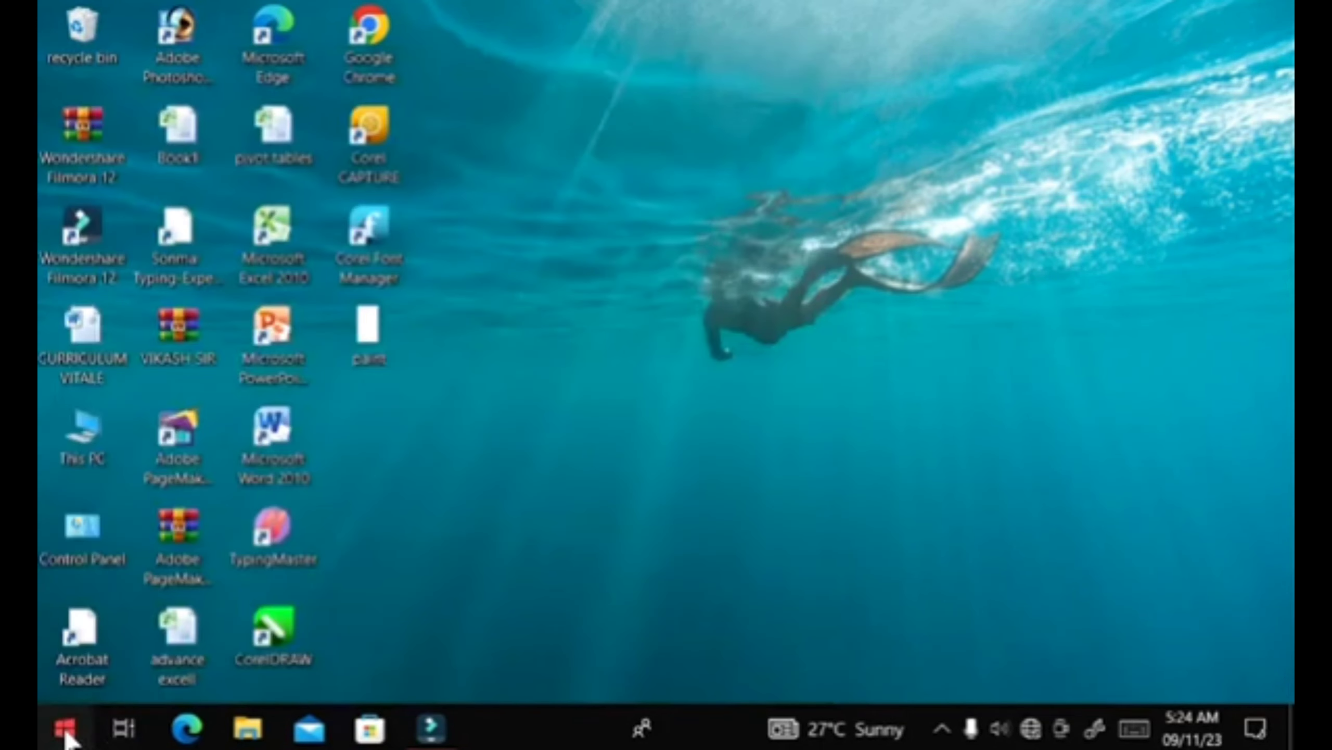
Launch Microsoft Word 2010 from the Start menu's Microsoft Office folder.
click(66, 735)
scroll(169, 441, down, 3)
scroll(168, 467, down, 6)
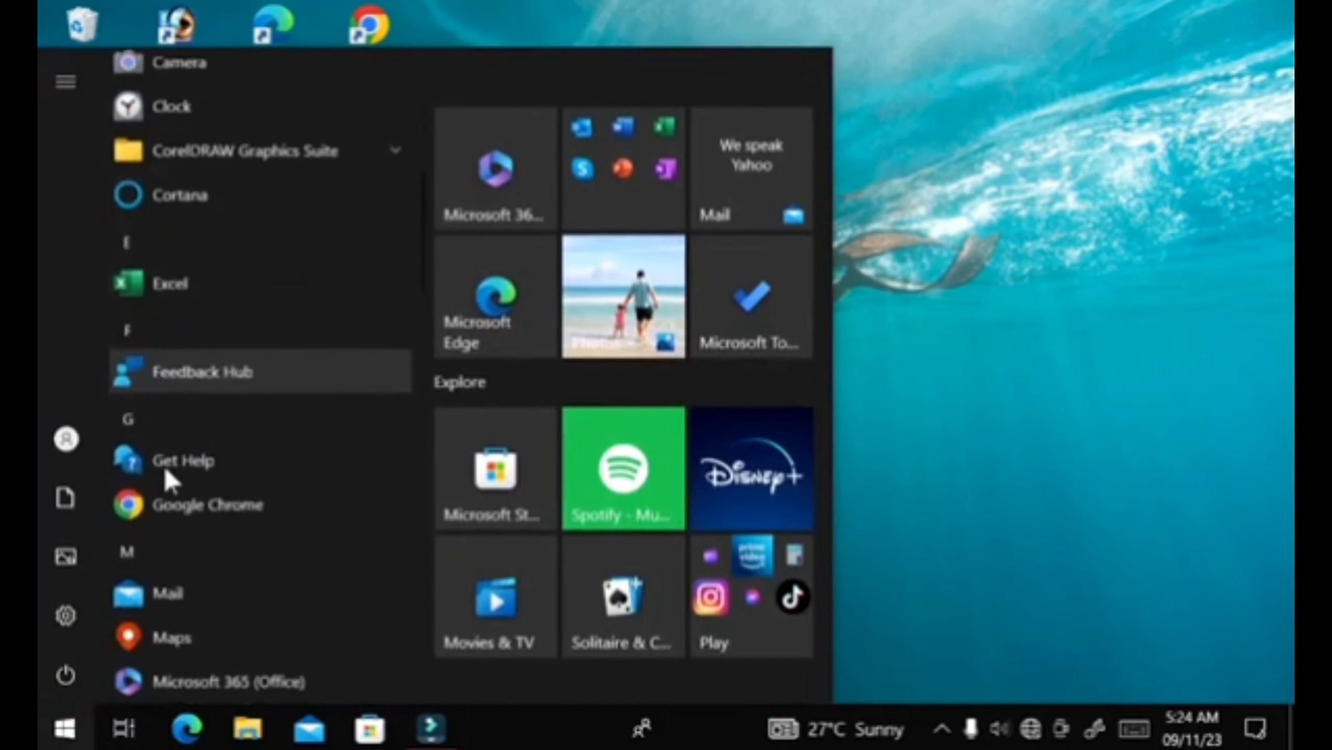
scroll(167, 480, down, 7)
scroll(179, 431, down, 2)
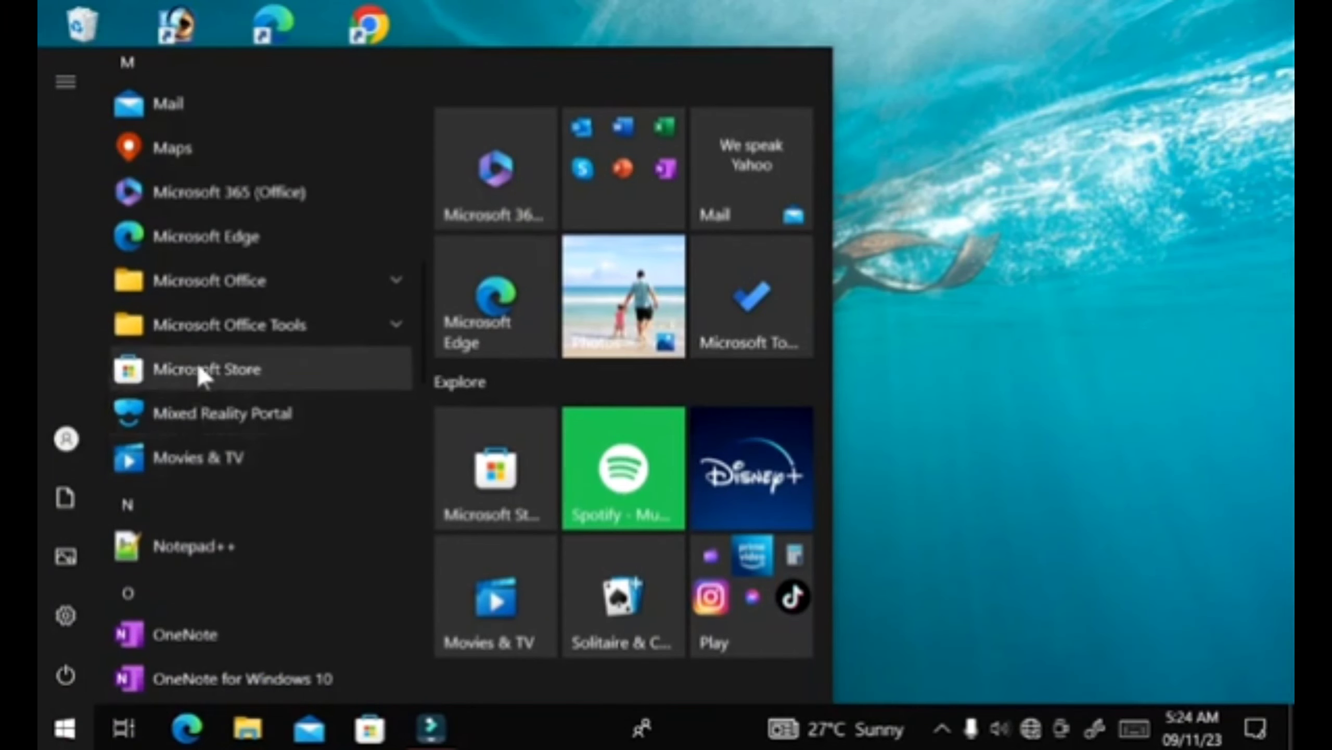
click(256, 290)
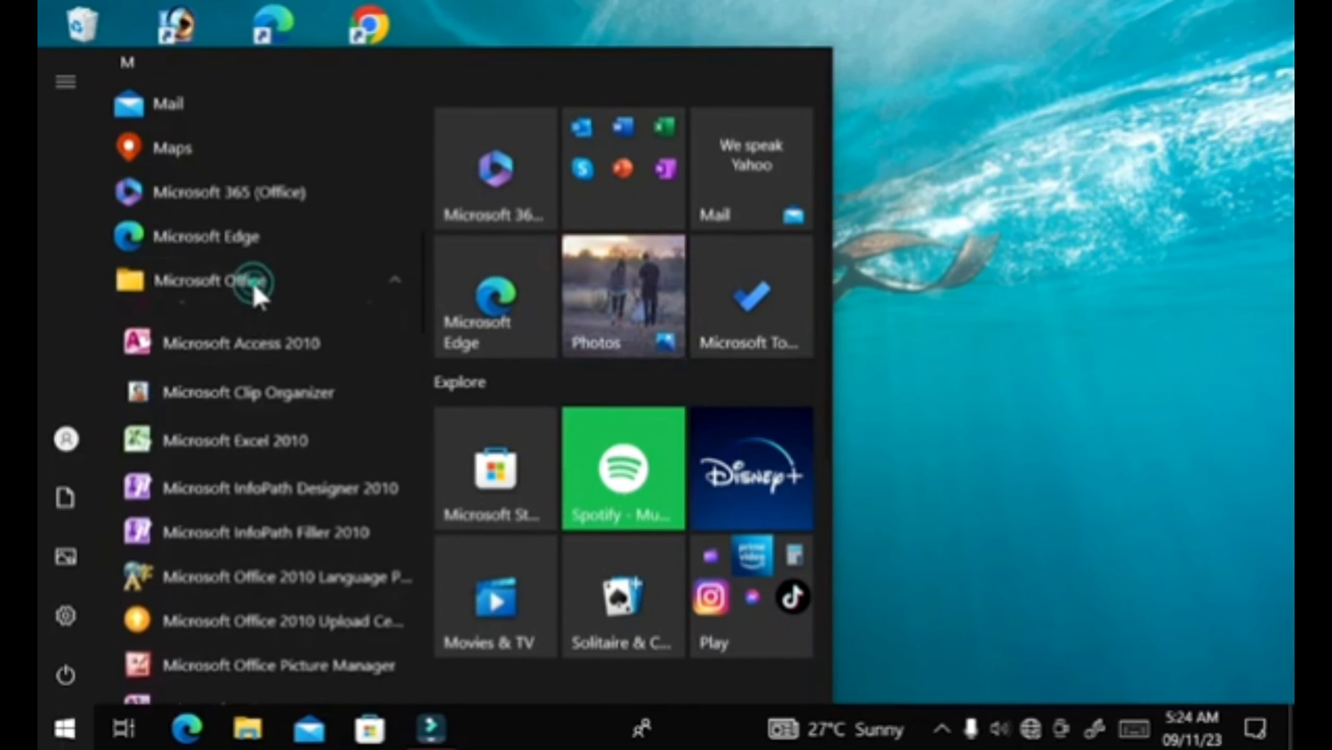
scroll(257, 305, down, 3)
scroll(247, 315, down, 2)
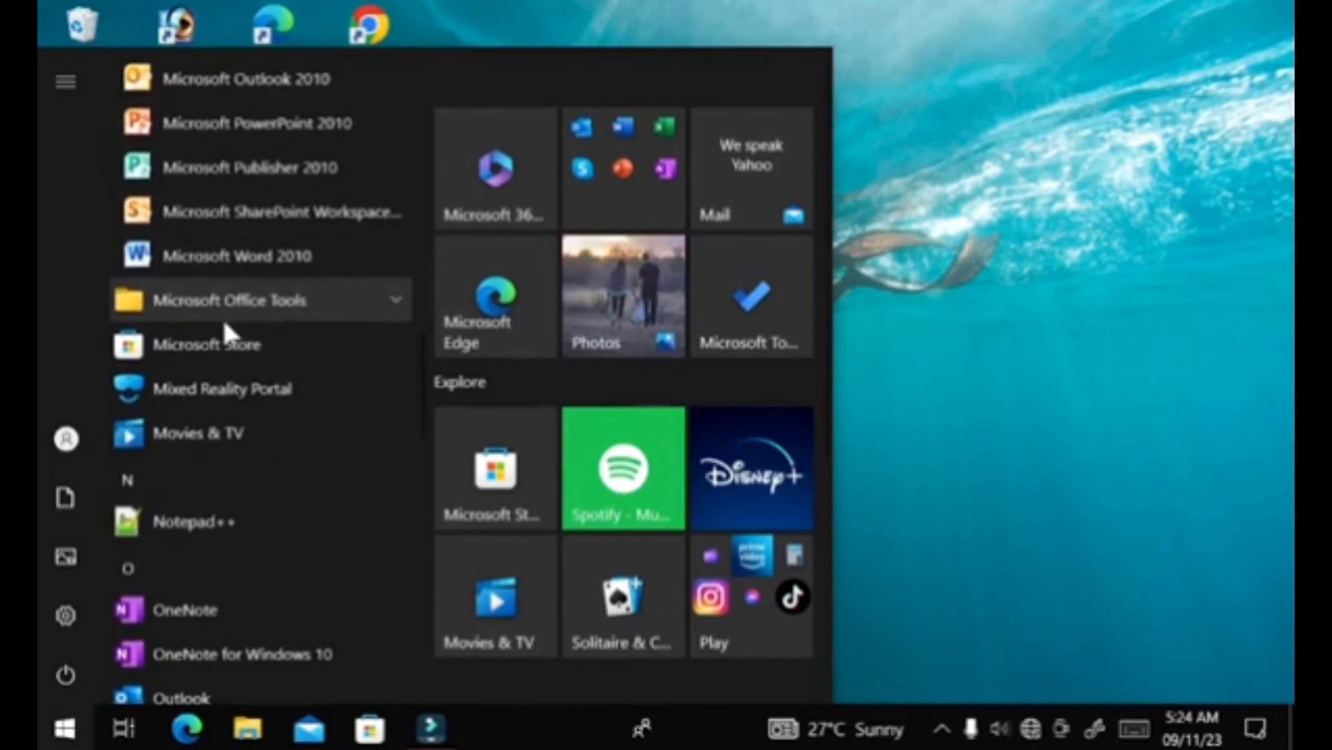
click(256, 258)
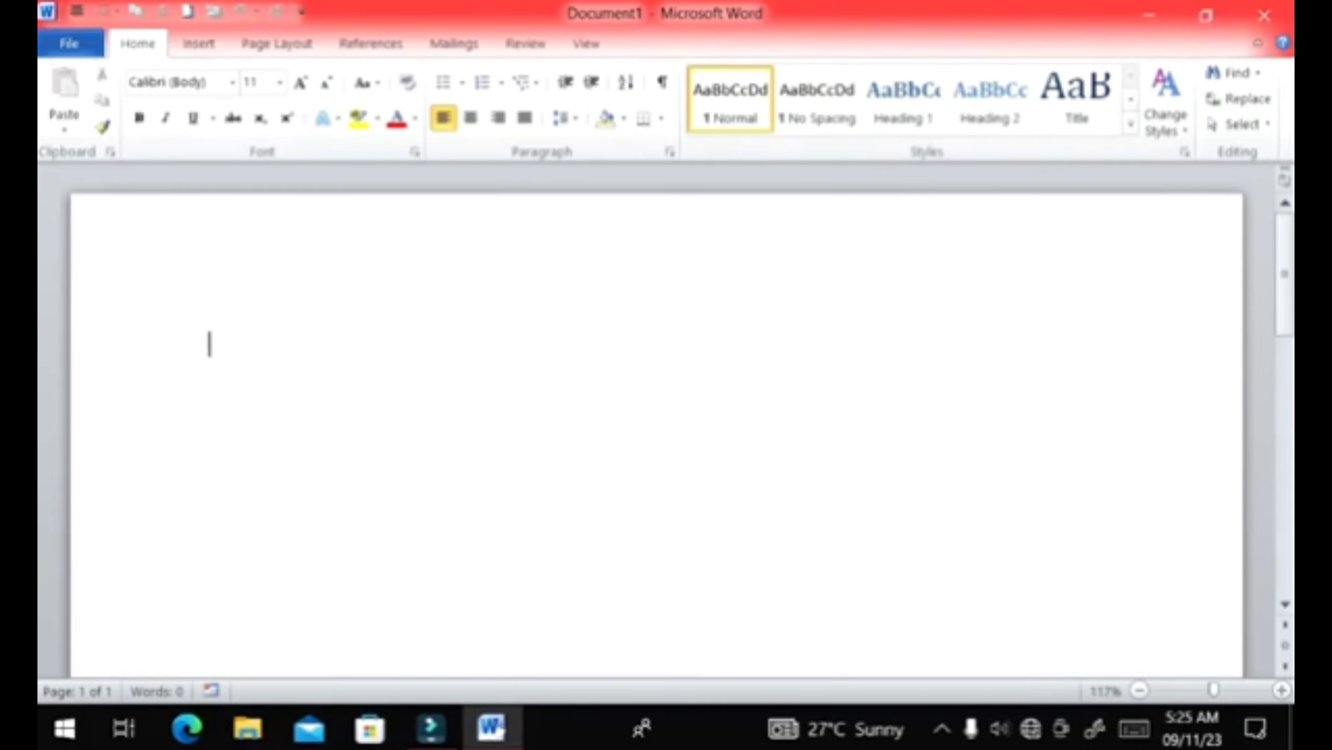
Close Word and refresh the desktop.
click(1263, 16)
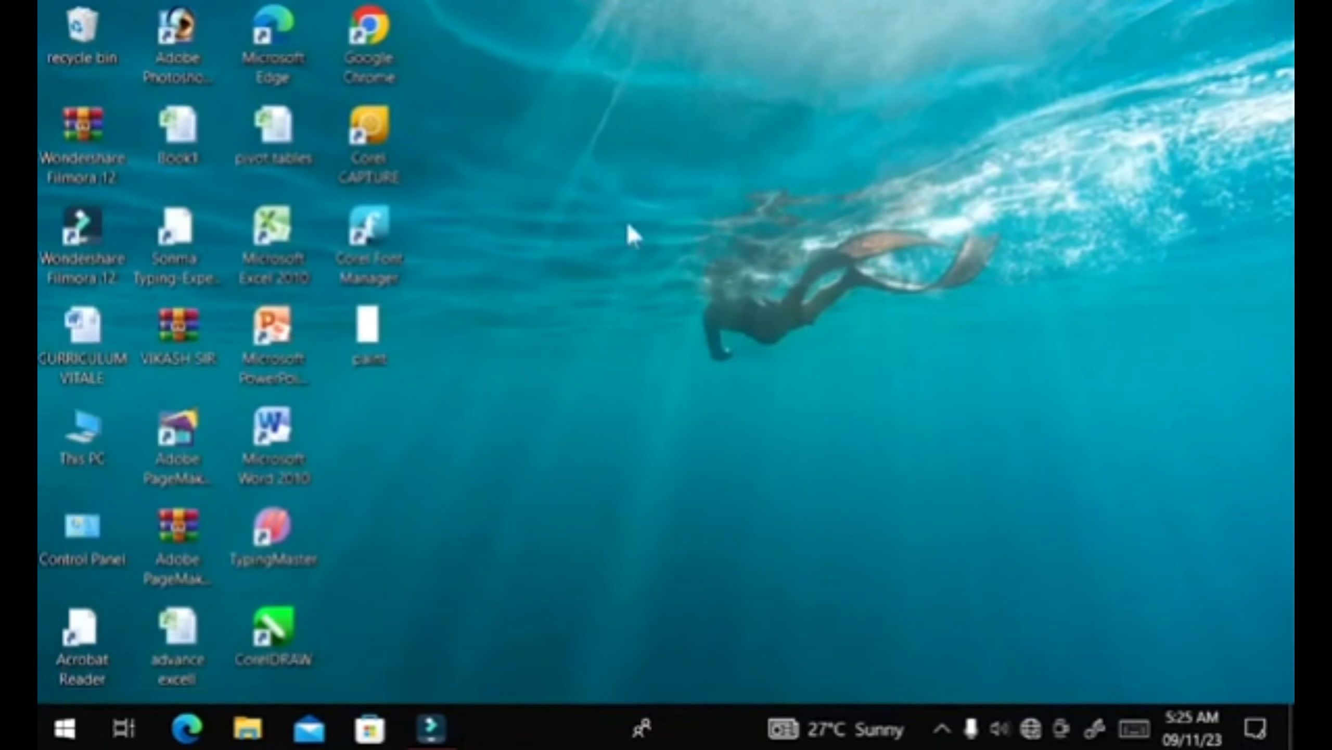
right_click(581, 227)
click(650, 302)
Bring up the Run dialog with winword selected in the Open box.
key(super+r)
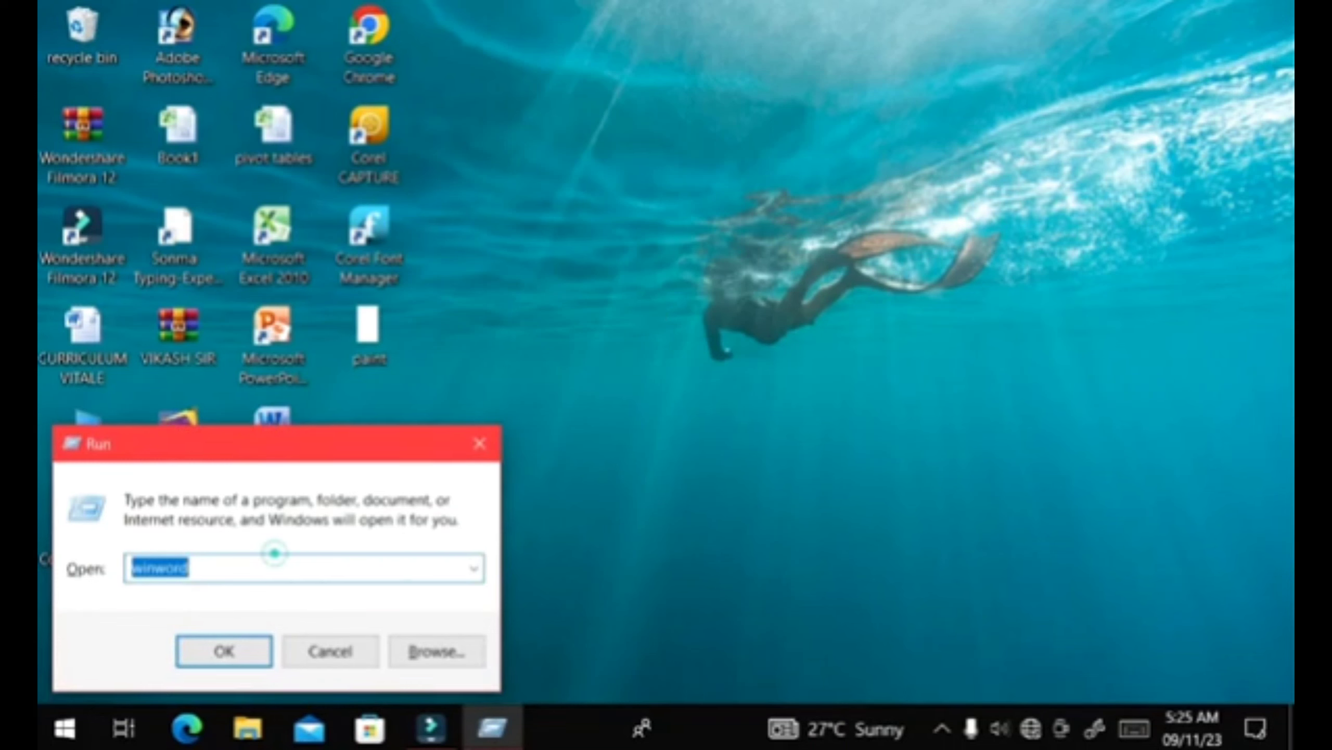
click(232, 574)
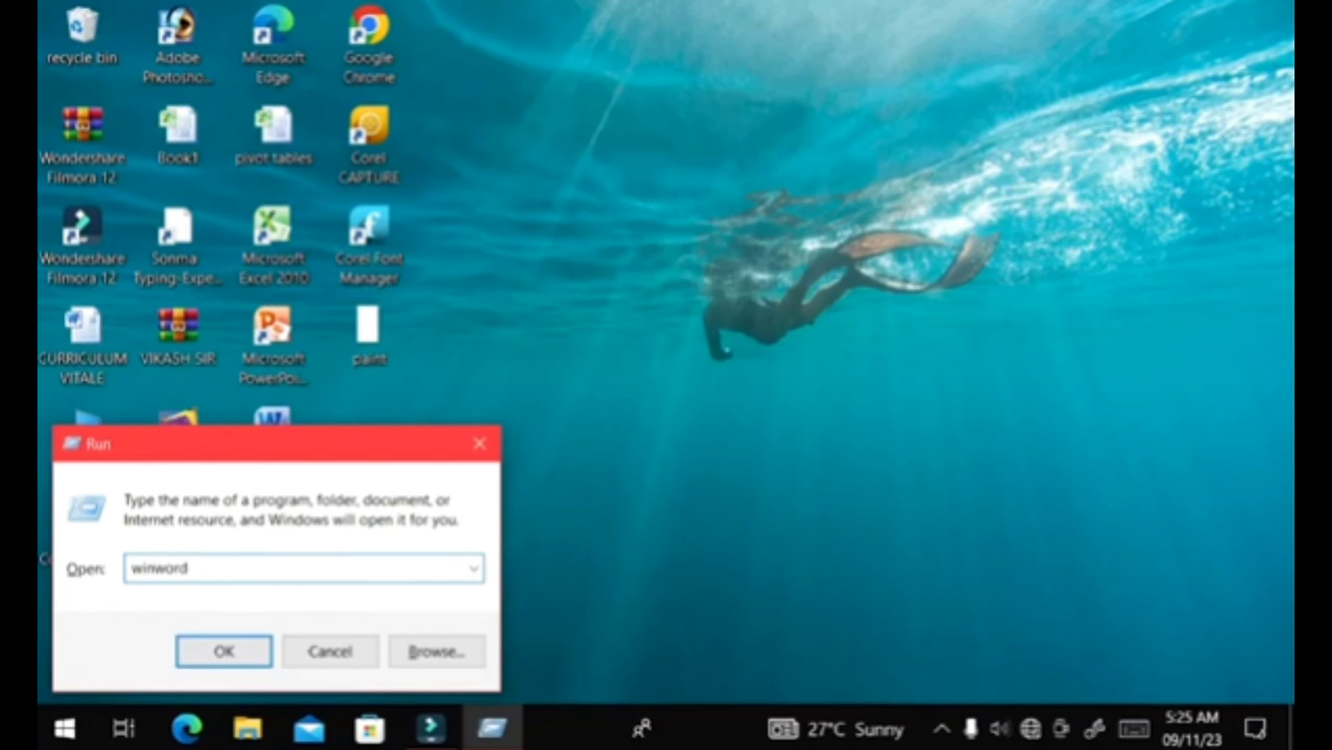
double_click(195, 567)
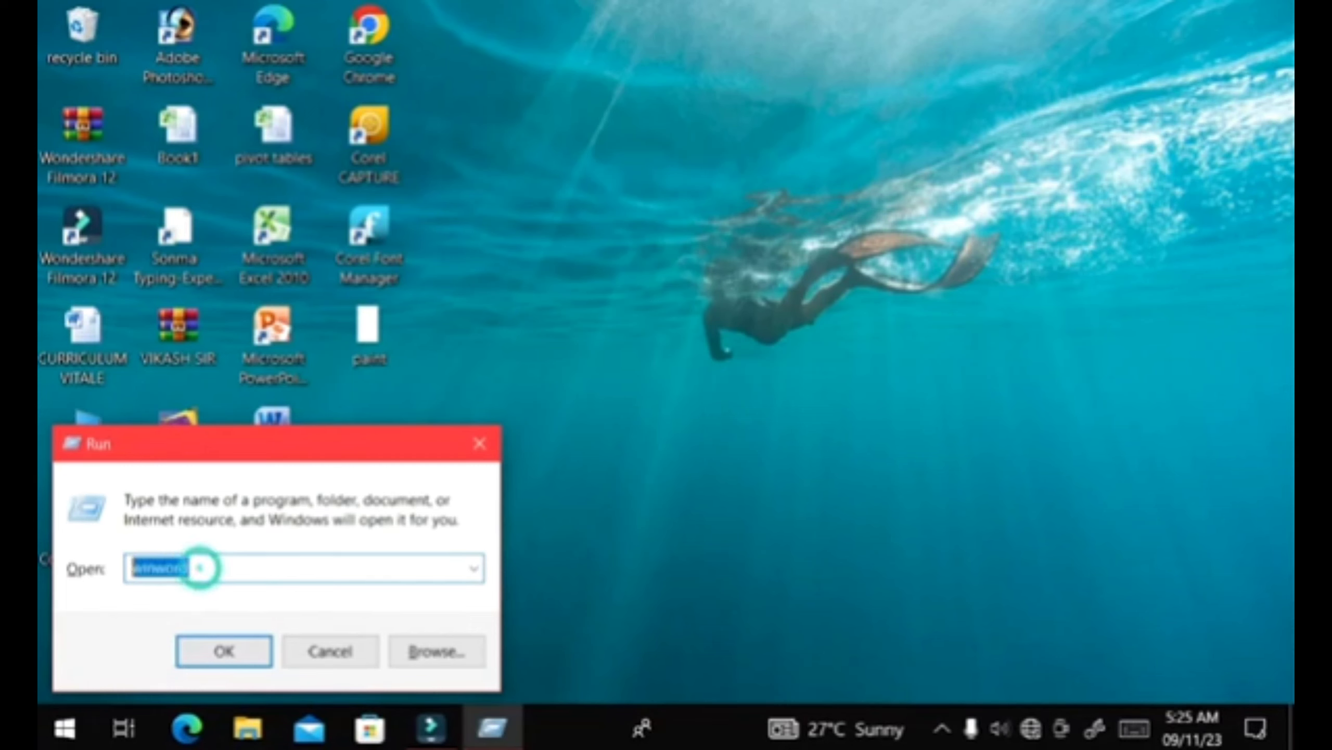
Start Word with winword, then open More Commands for the Quick Access Toolbar.
click(226, 653)
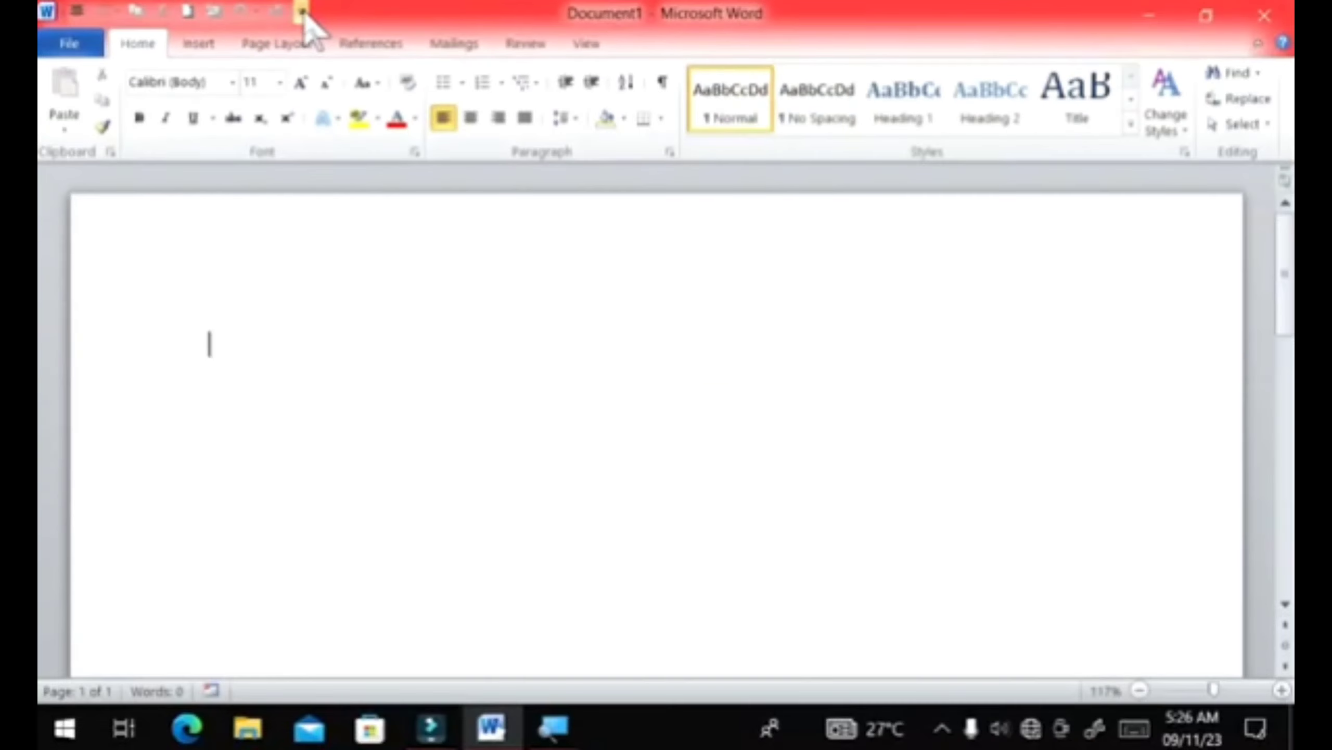
click(302, 11)
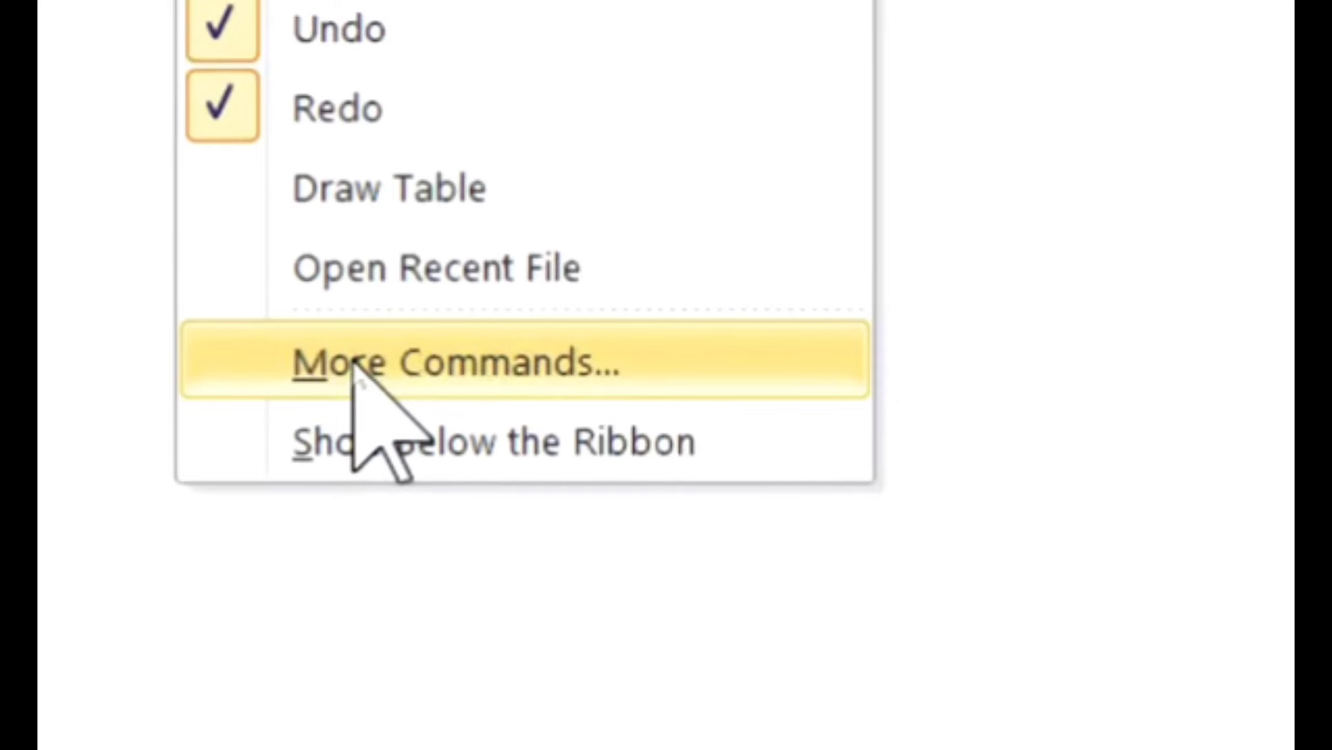
click(353, 363)
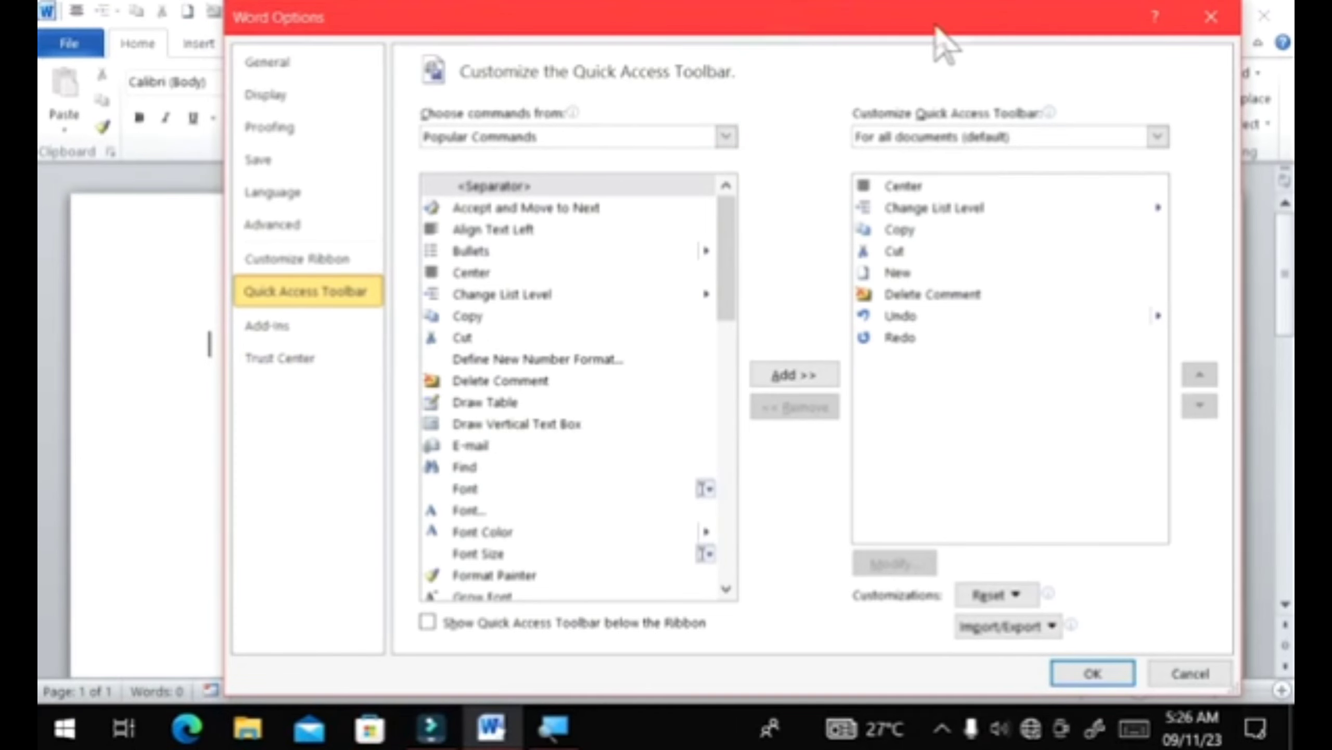
Remove the existing toolbar commands, including Center and Change List Level, and add a separator.
mouse_move(939, 26)
mouse_down()
mouse_move(671, 68)
mouse_move(853, 45)
mouse_up()
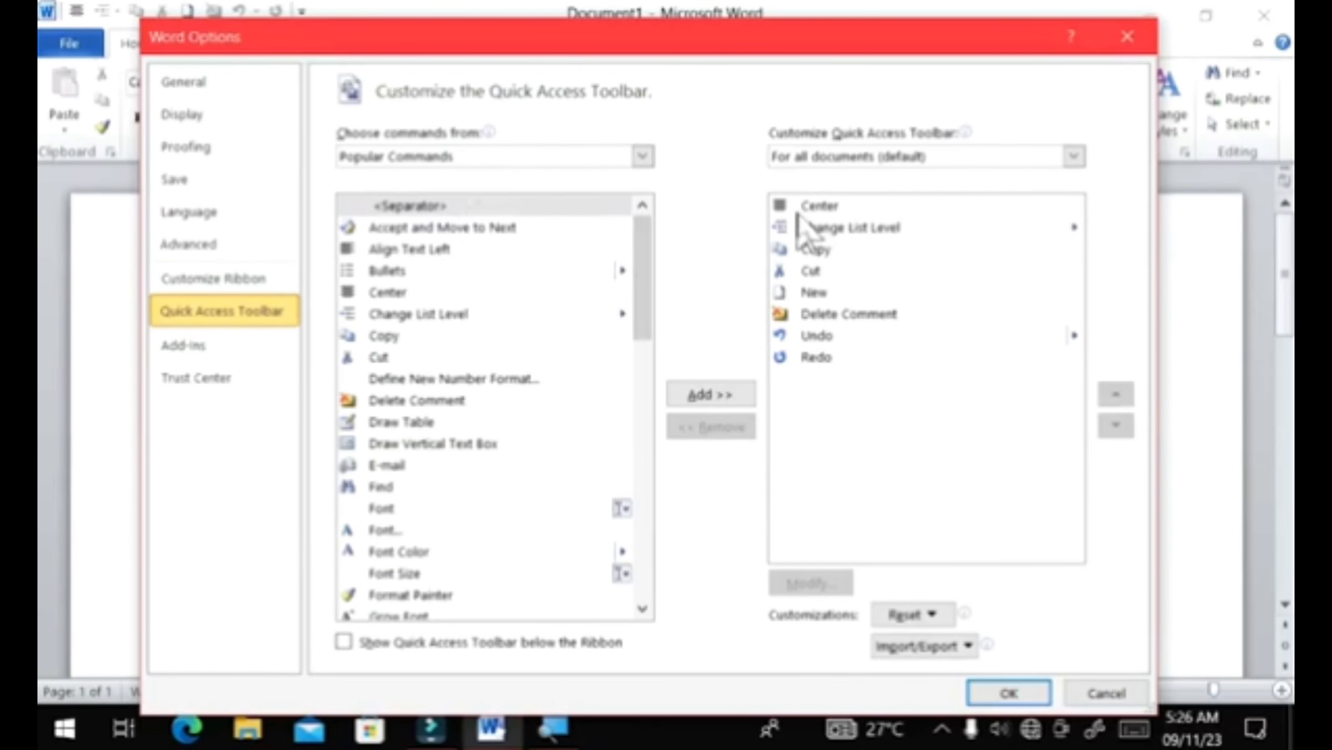
click(822, 230)
click(821, 203)
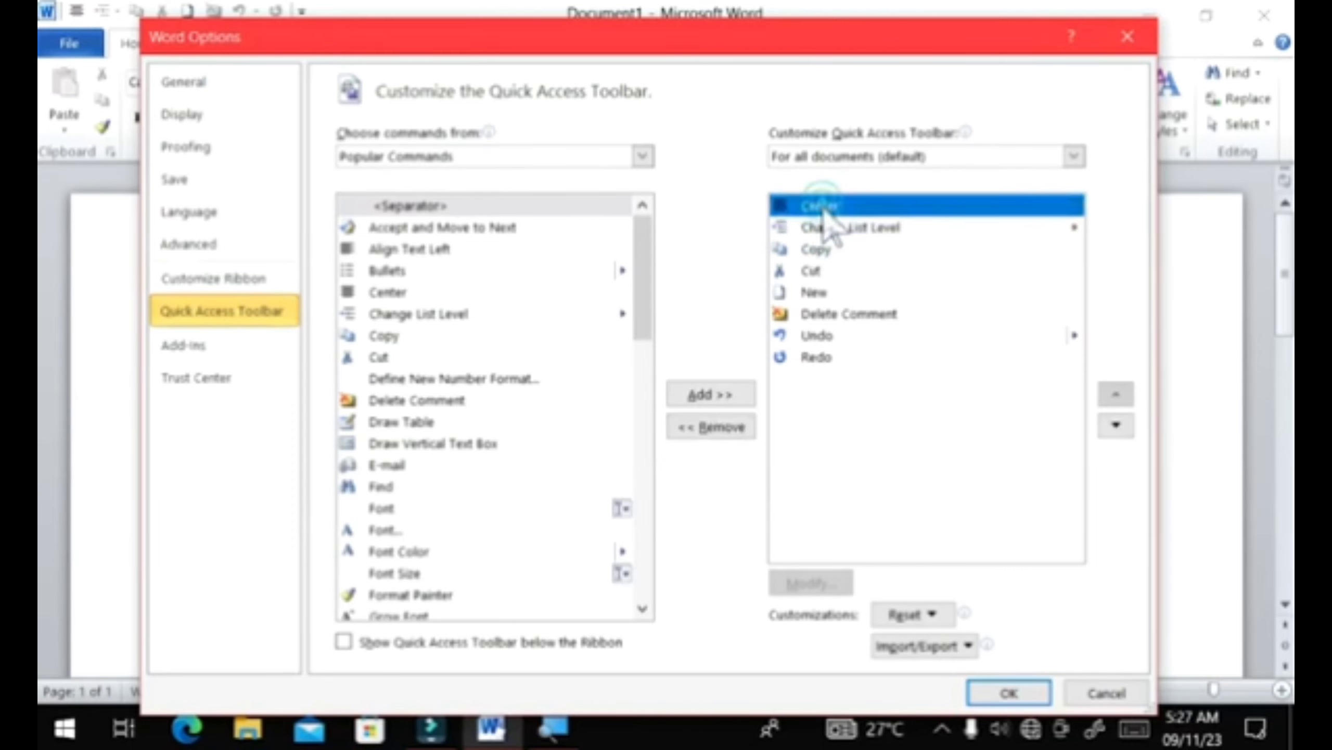
click(721, 428)
click(721, 428)
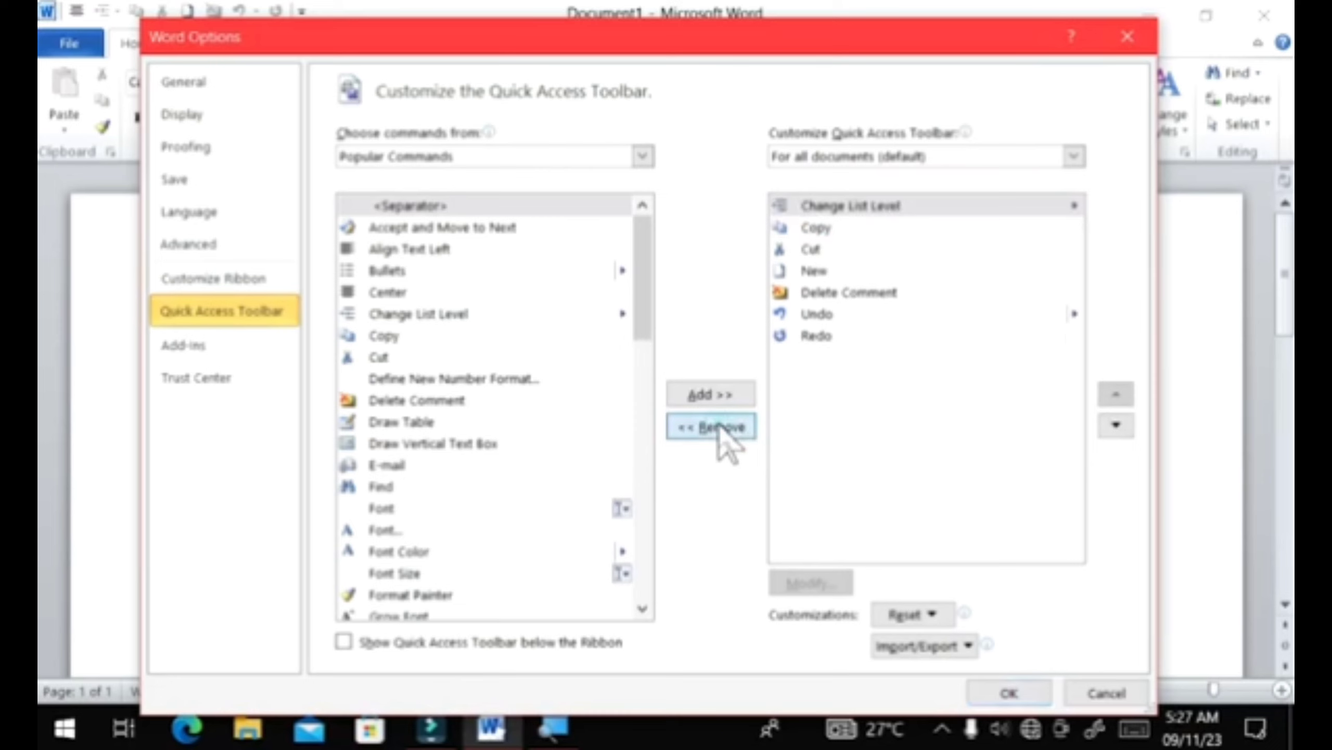
click(722, 428)
click(721, 428)
click(722, 428)
click(722, 428)
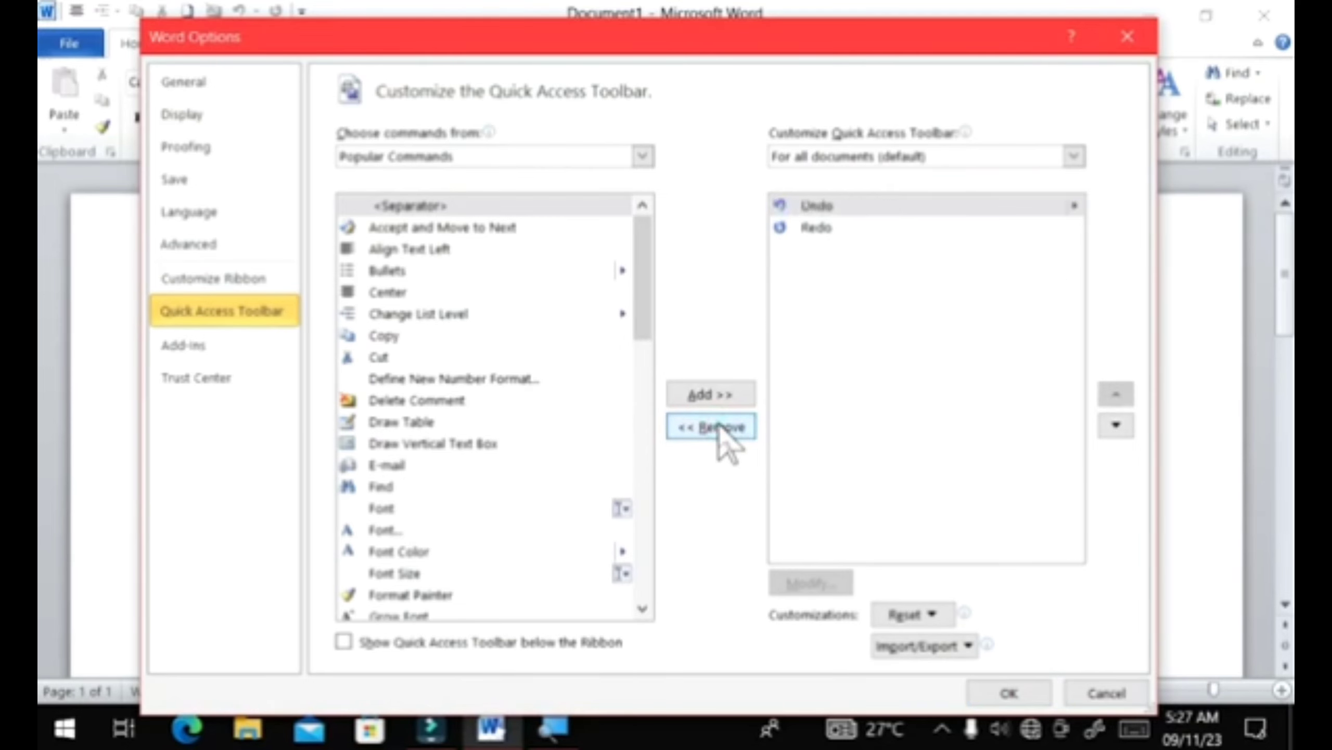
click(722, 428)
click(722, 428)
click(709, 394)
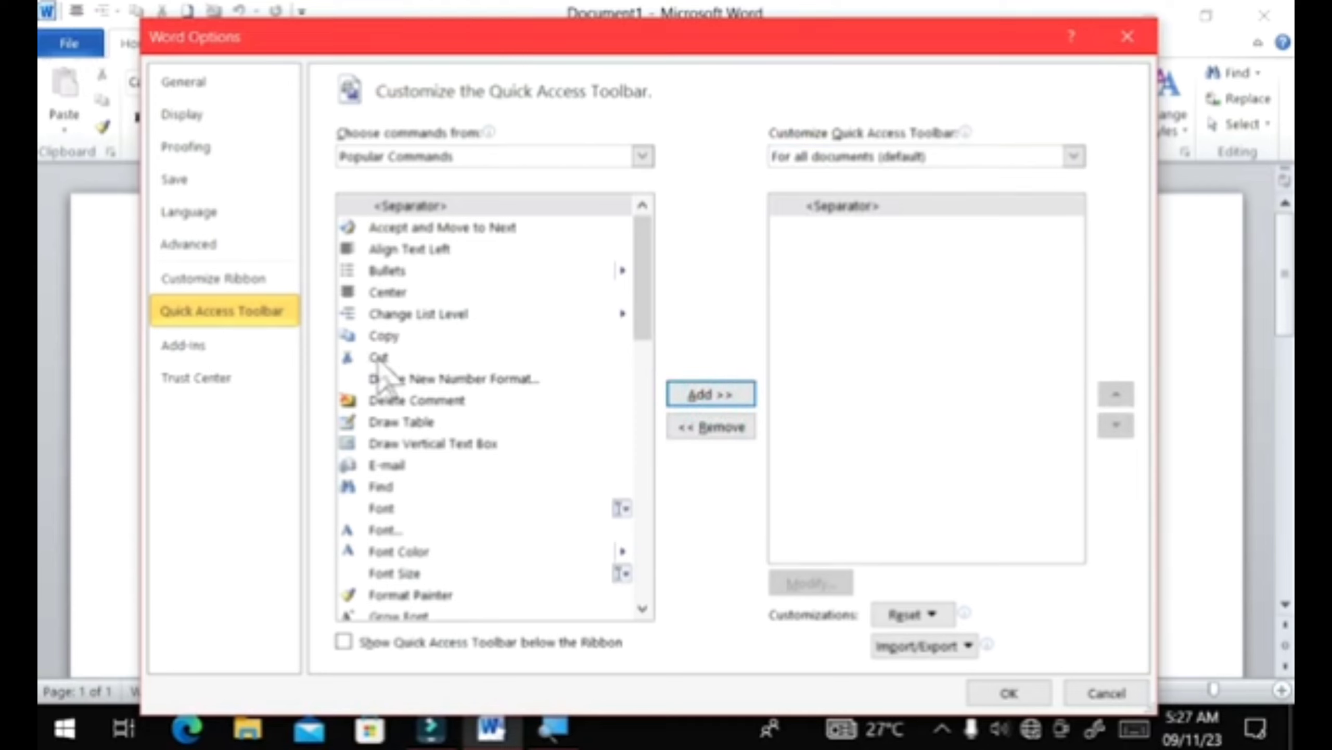
Add Copy, Cut, Font, Font... and Font Color to the Quick Access Toolbar.
click(373, 339)
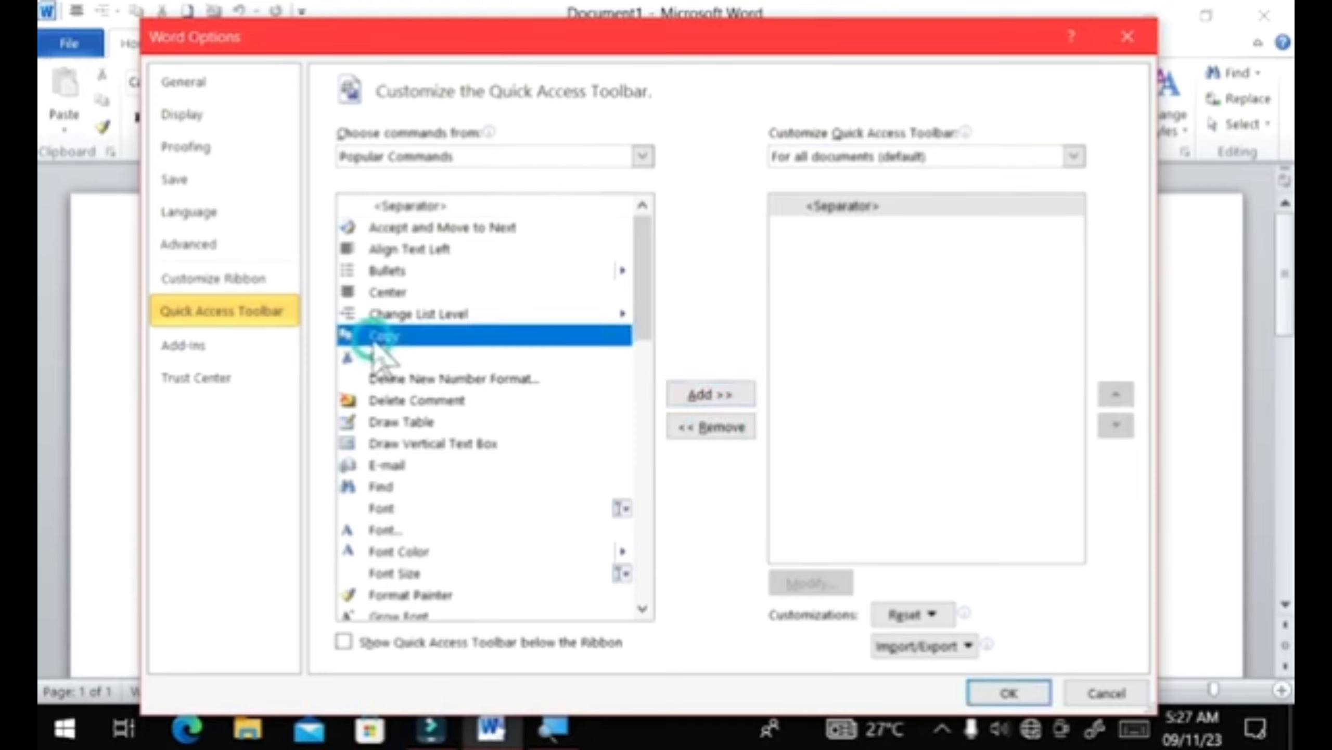
click(729, 397)
click(729, 397)
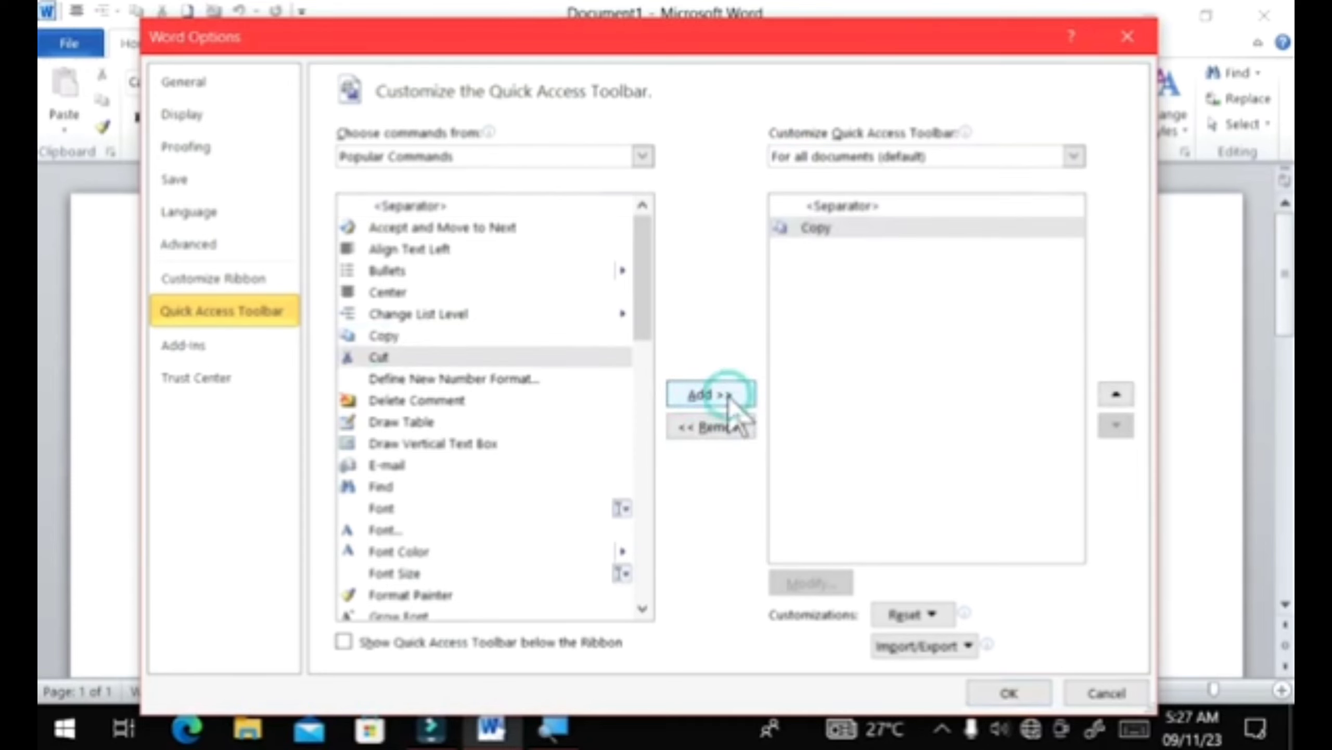
click(729, 396)
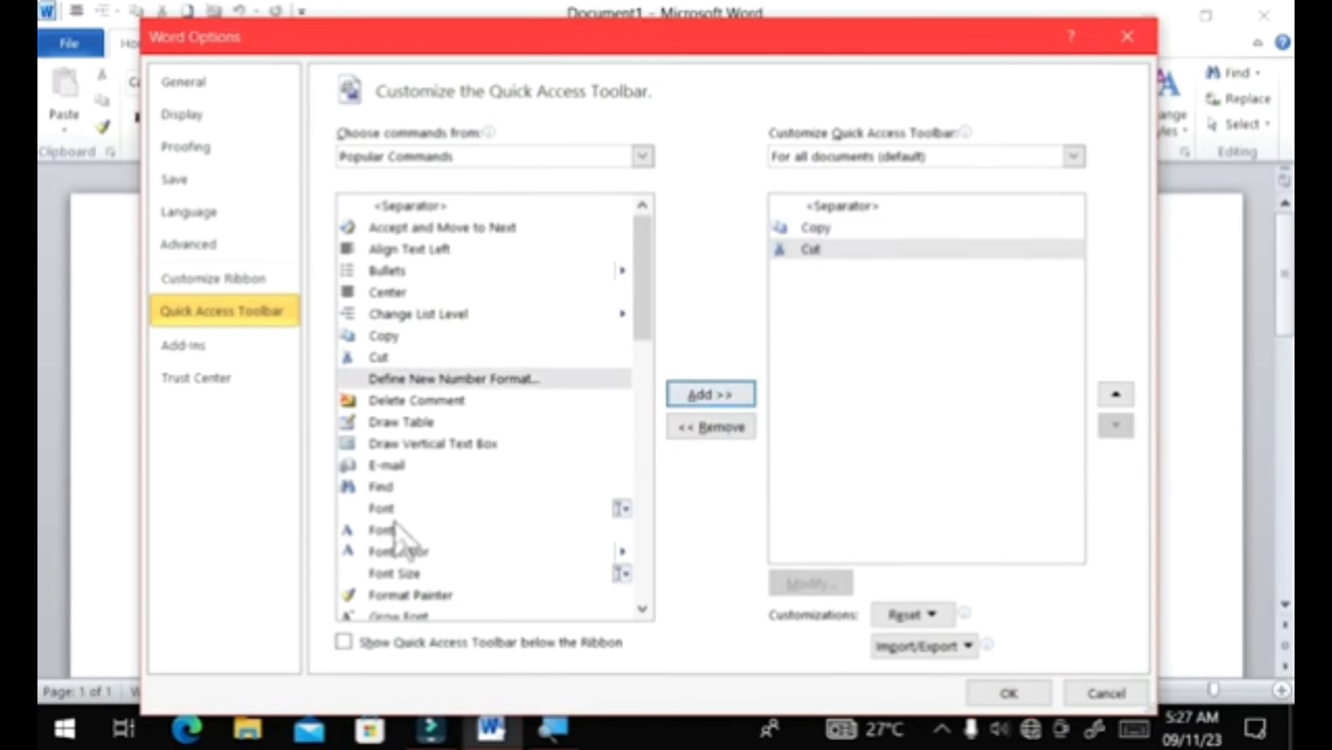
click(373, 512)
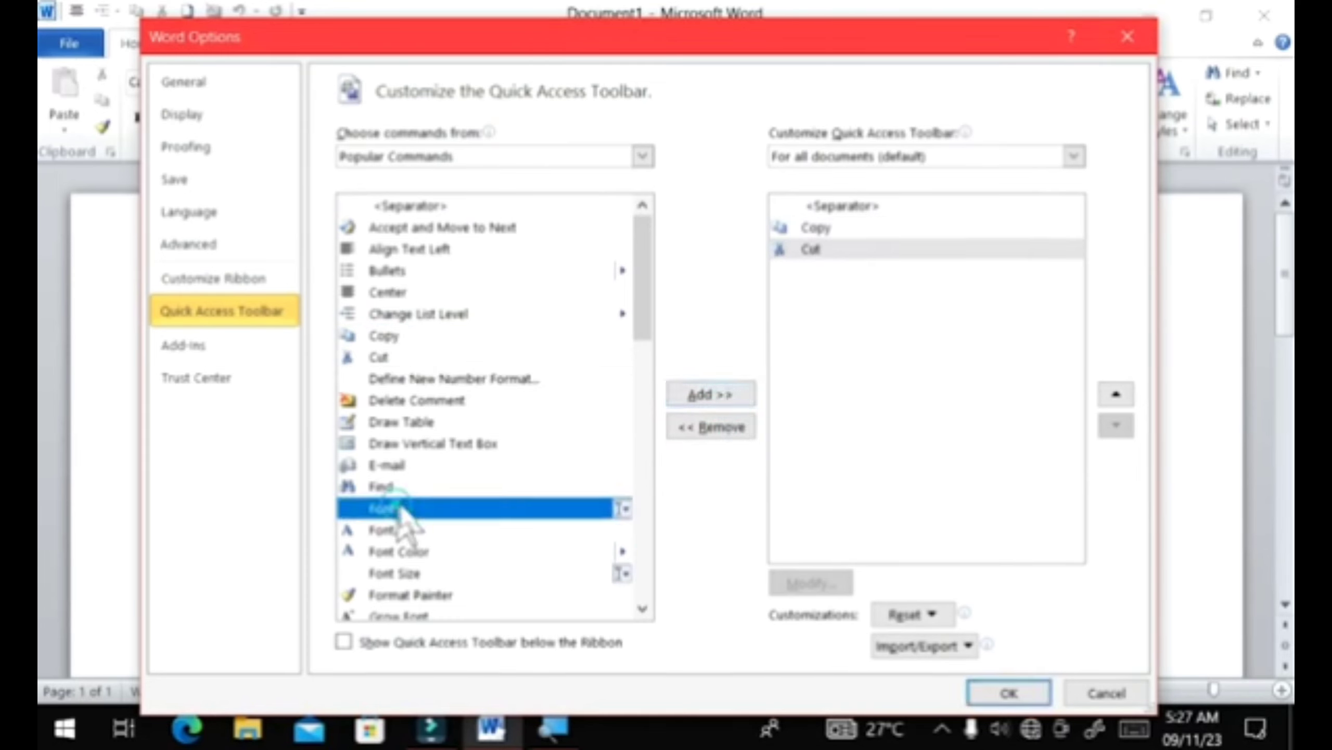
click(734, 395)
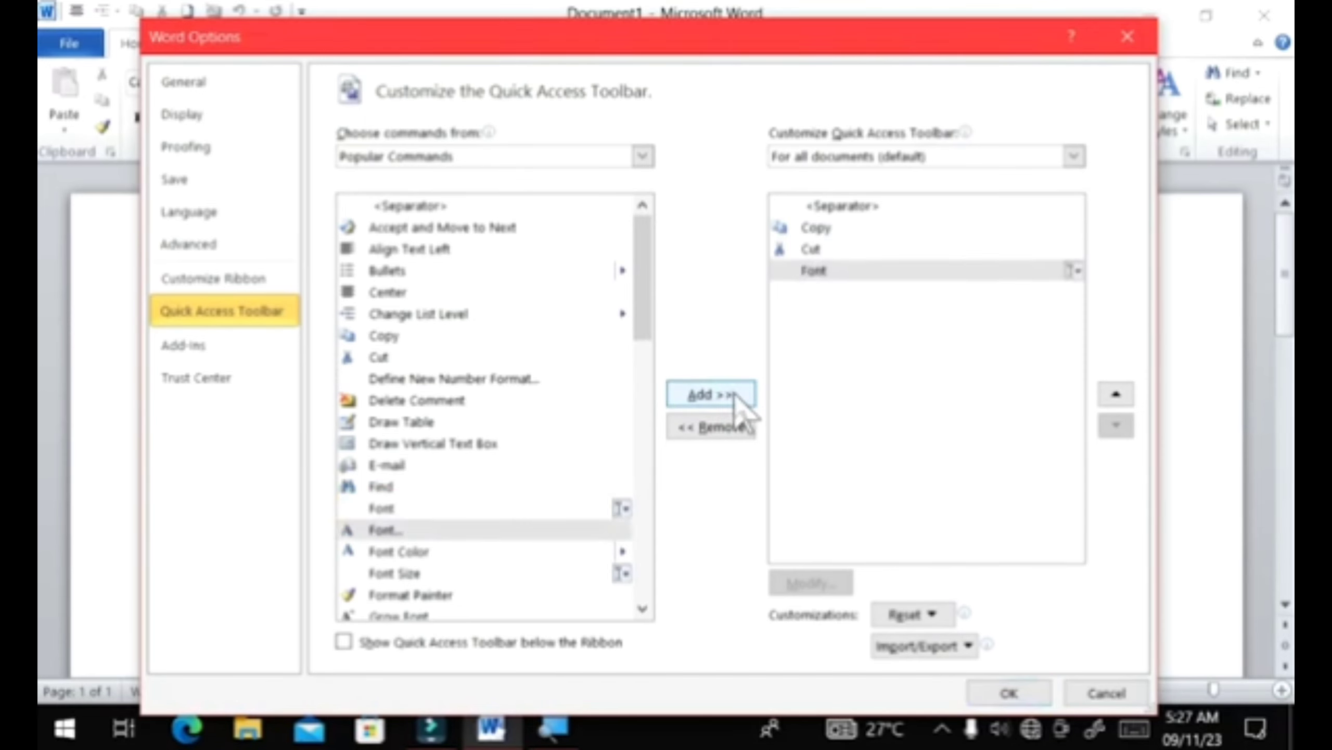
click(734, 395)
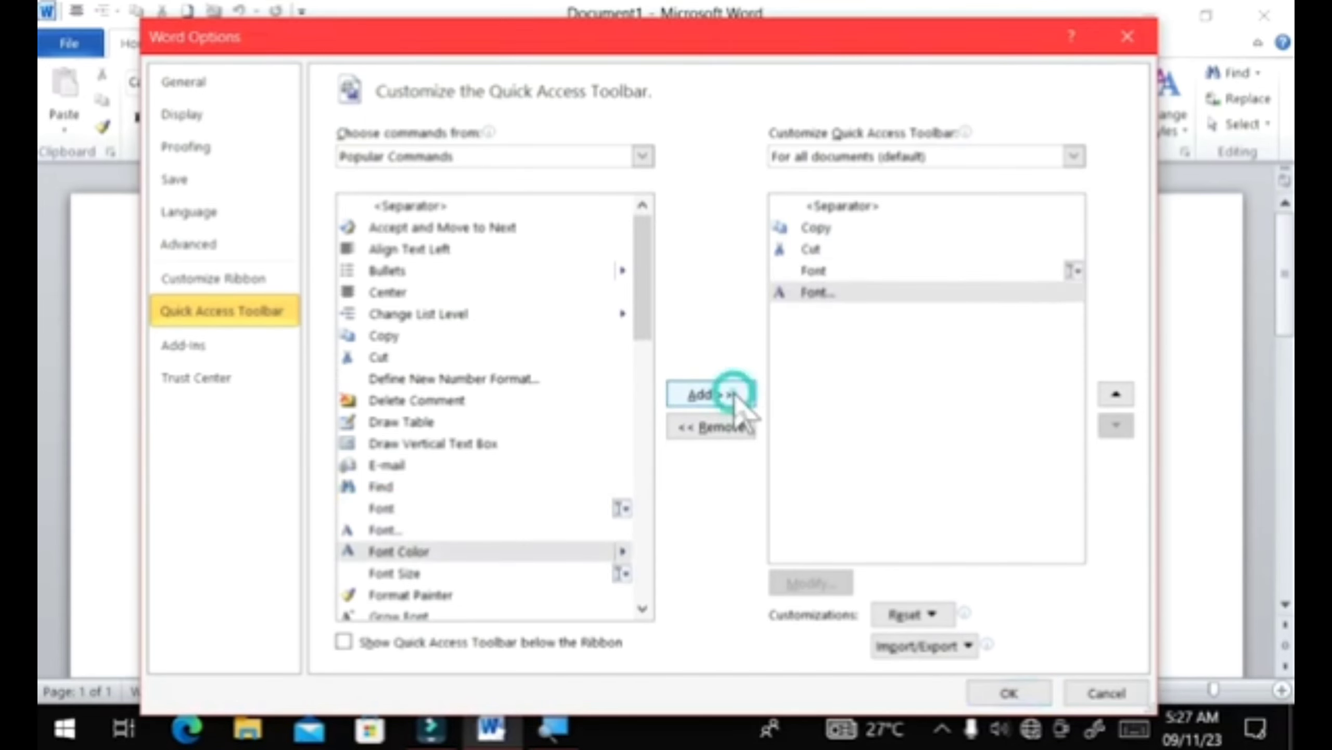
click(735, 394)
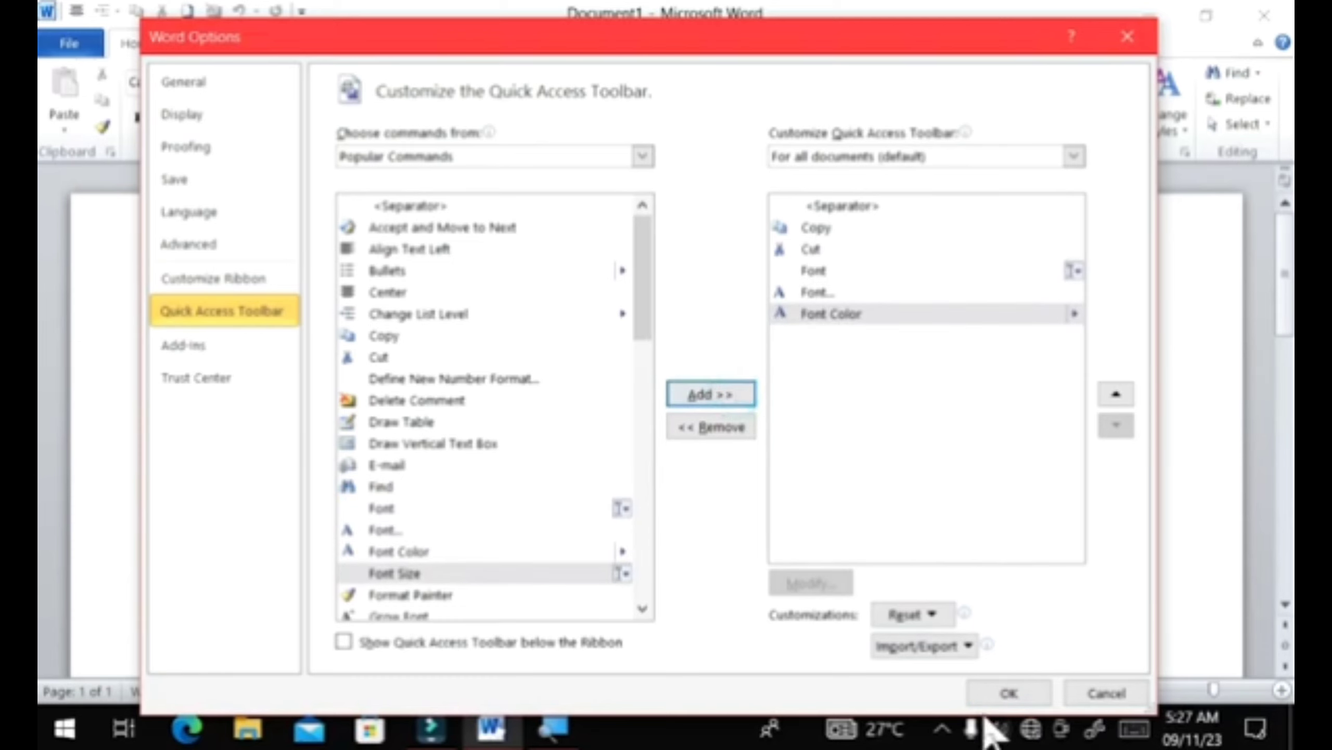
Apply the toolbar changes and save the document to the Desktop as 'computer world'.
click(996, 694)
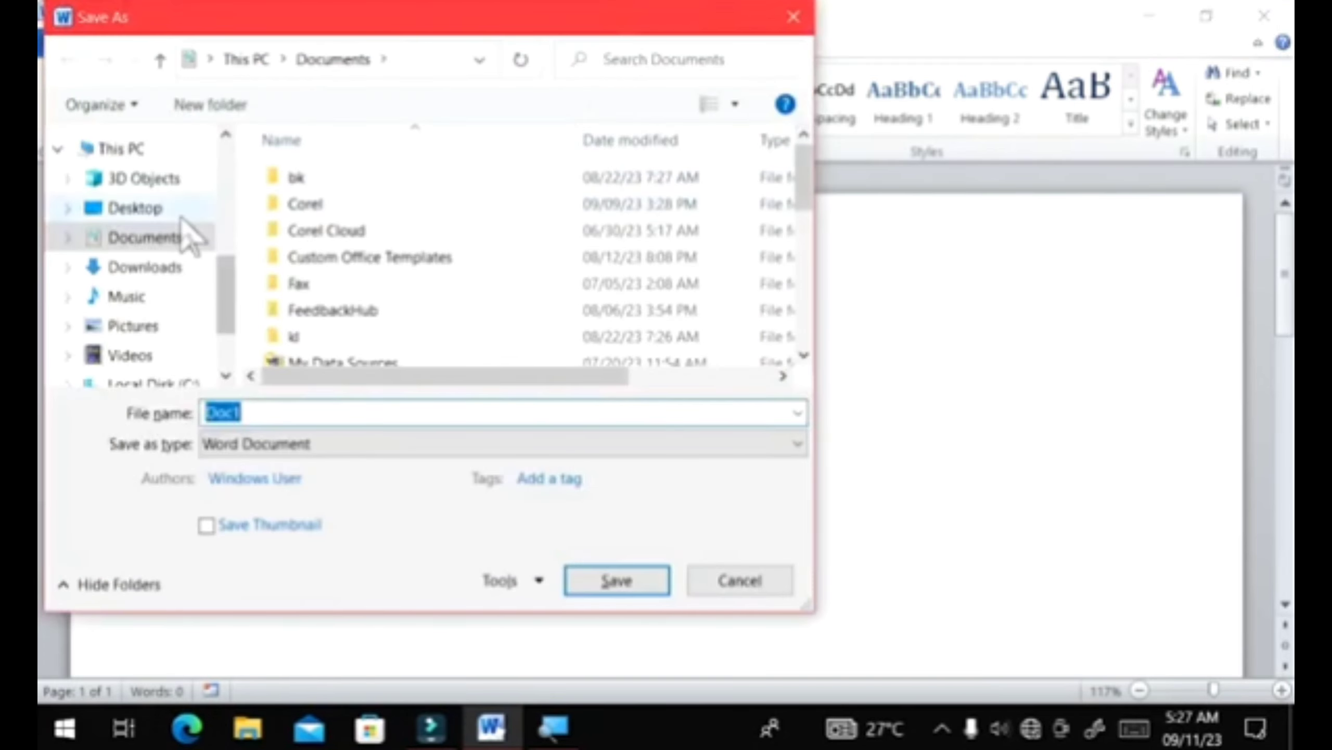
click(183, 211)
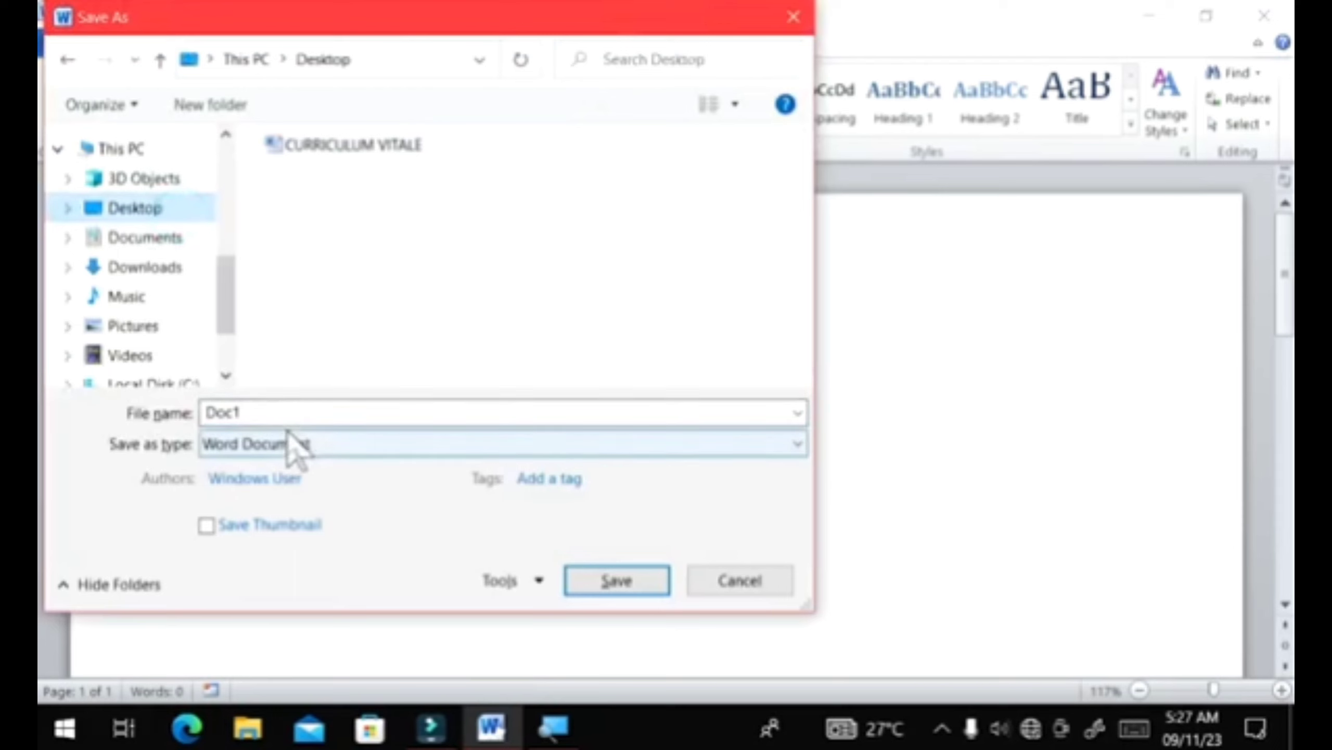
drag(289, 417, 207, 413)
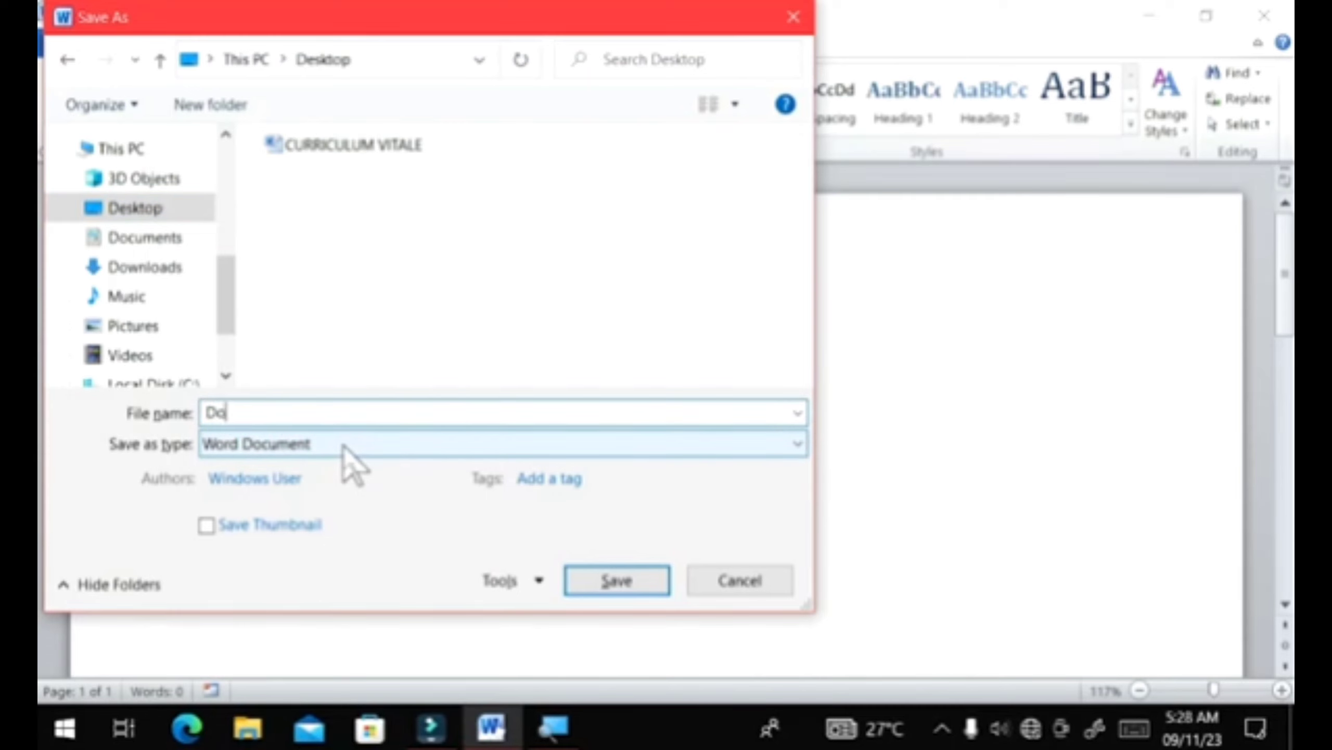
key(BackSpace)
key(BackSpace)
text(computer world)
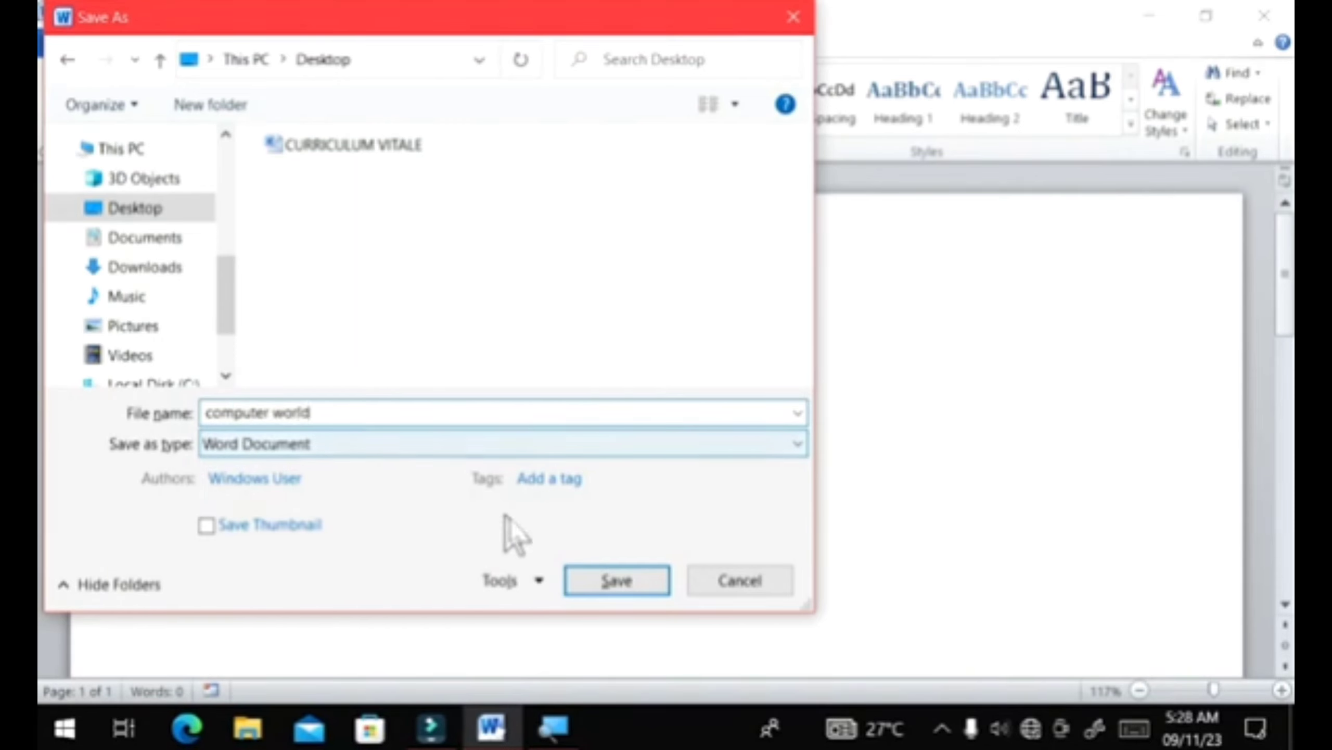
click(587, 581)
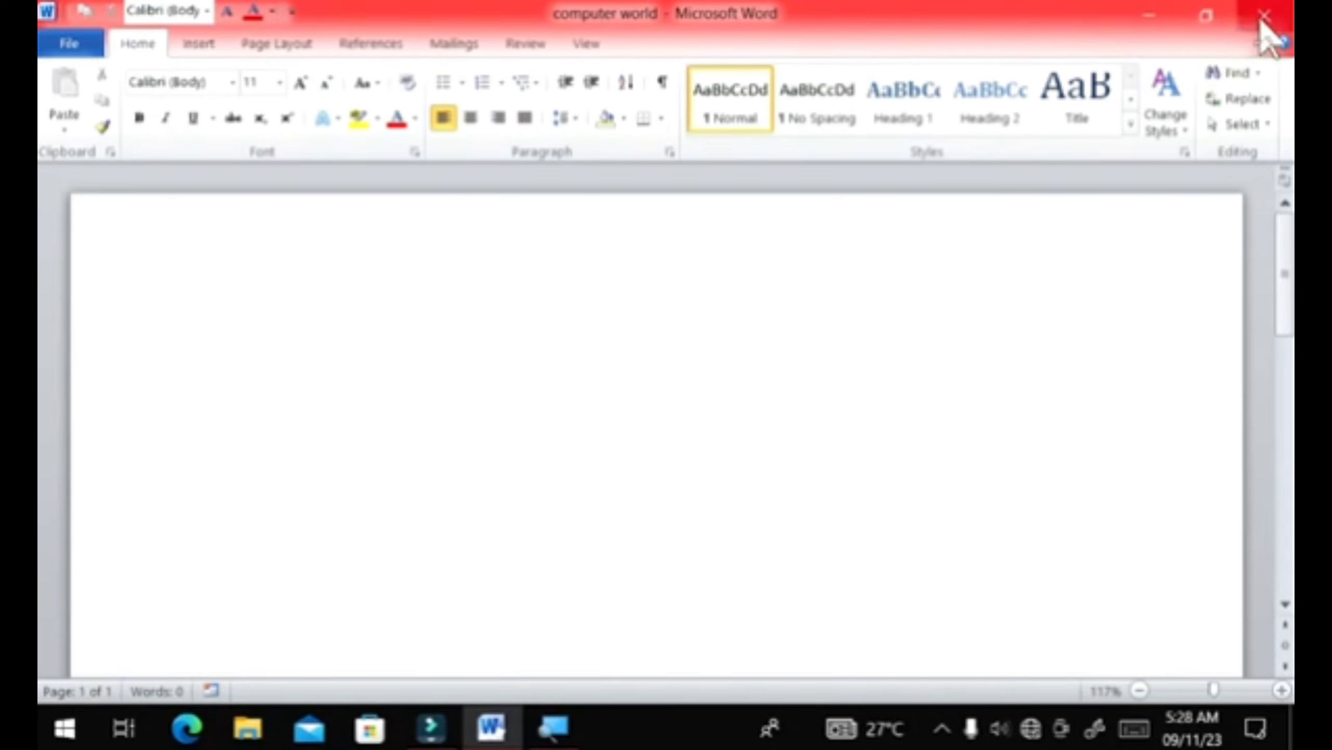
Minimize Word, bring 'computer world' back from the taskbar, and restore it down.
click(1152, 23)
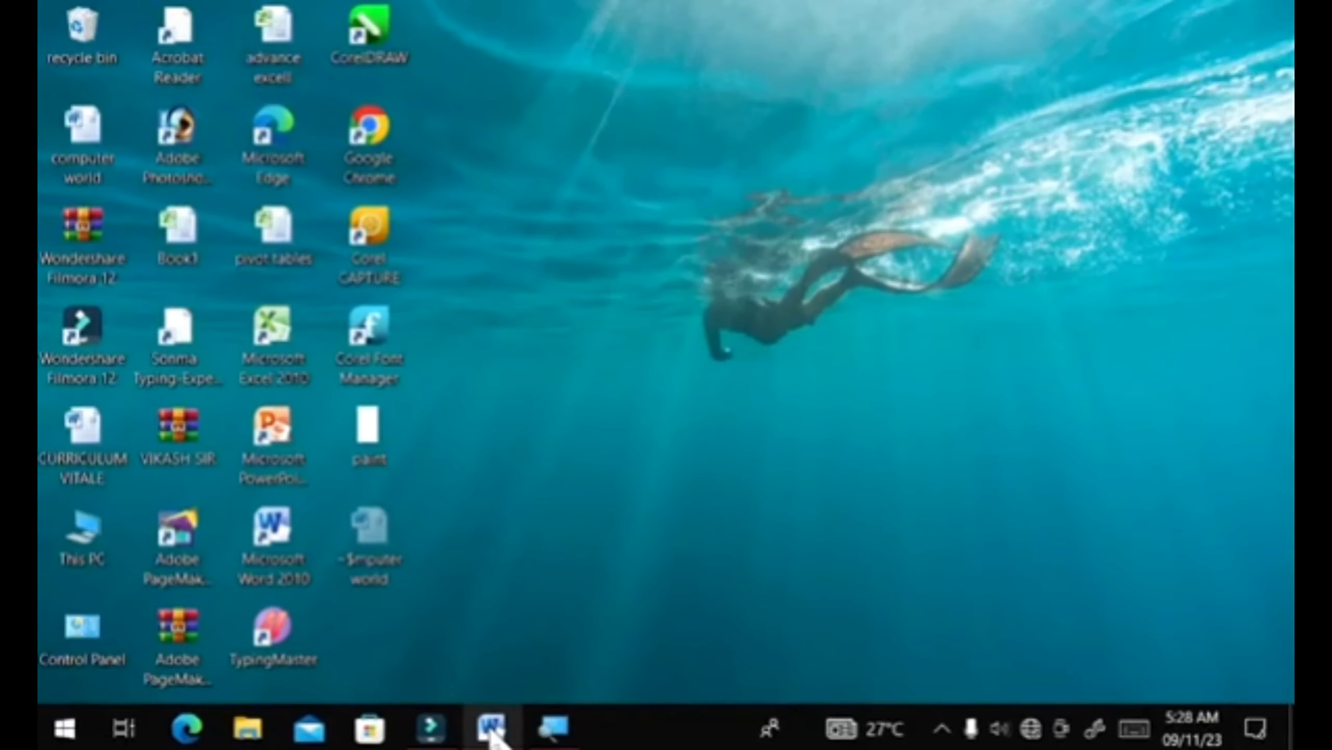
mouse_move(492, 727)
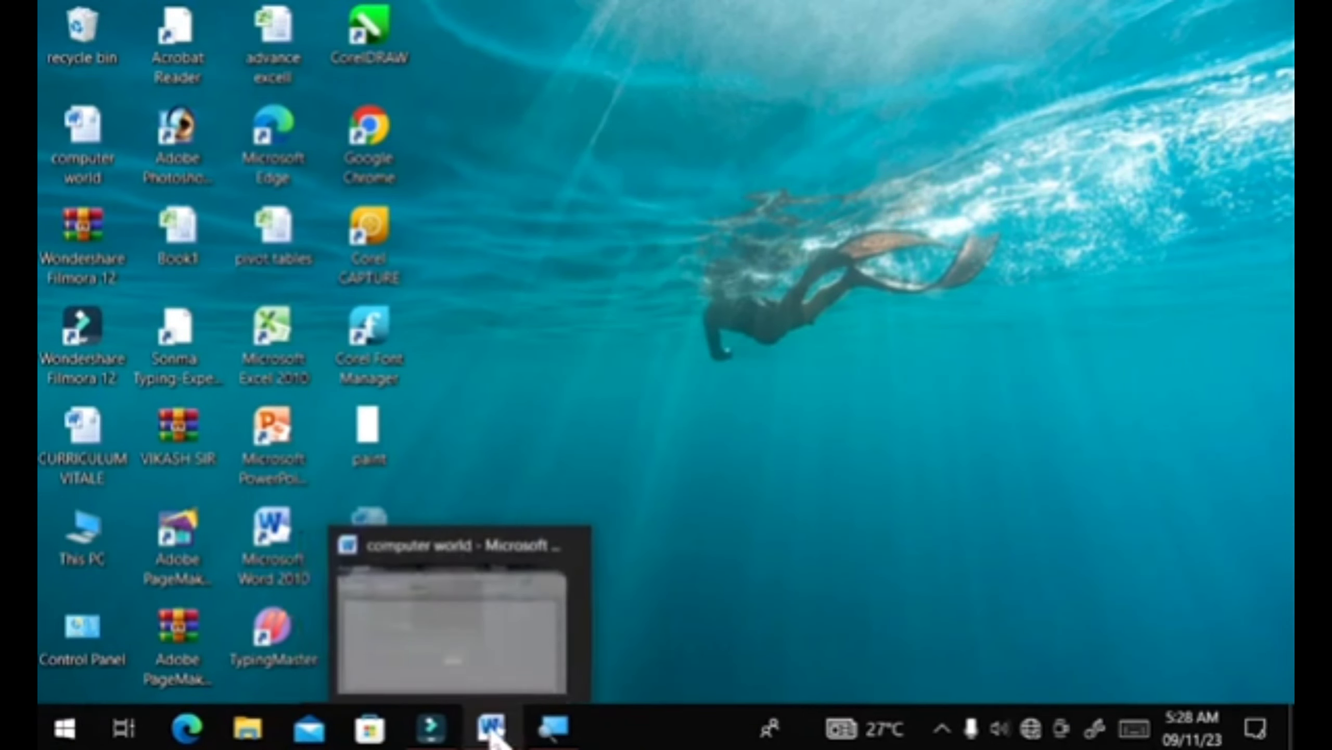
click(451, 619)
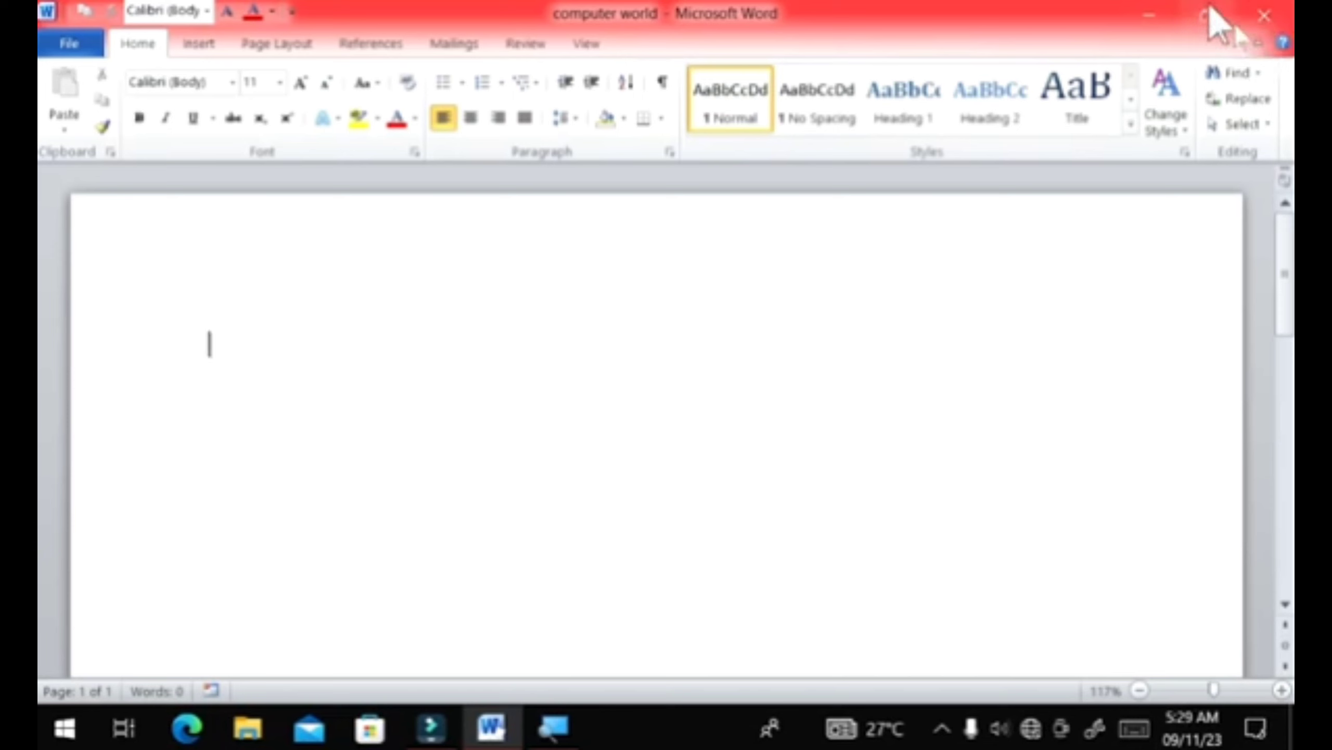
click(1206, 16)
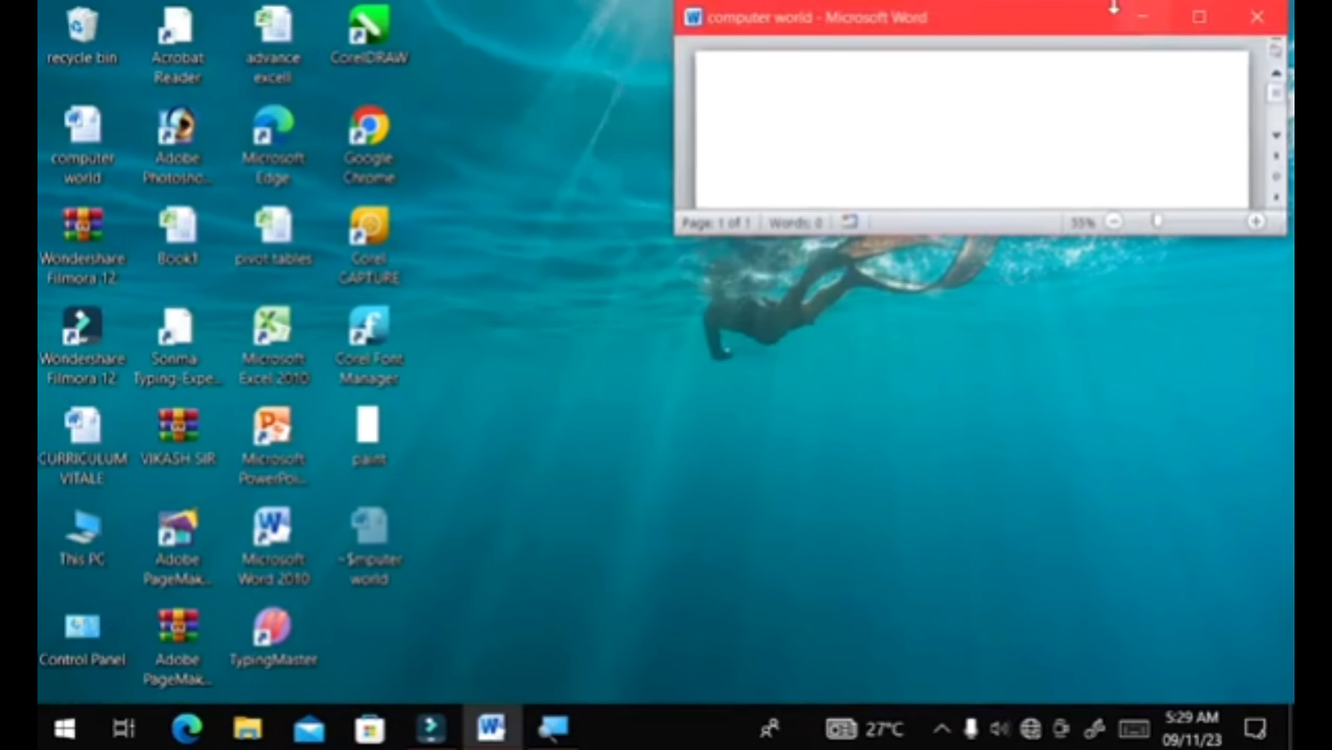
Move and enlarge the Word window, toggle between maximized and restored, then close Word.
drag(1060, 26, 639, 16)
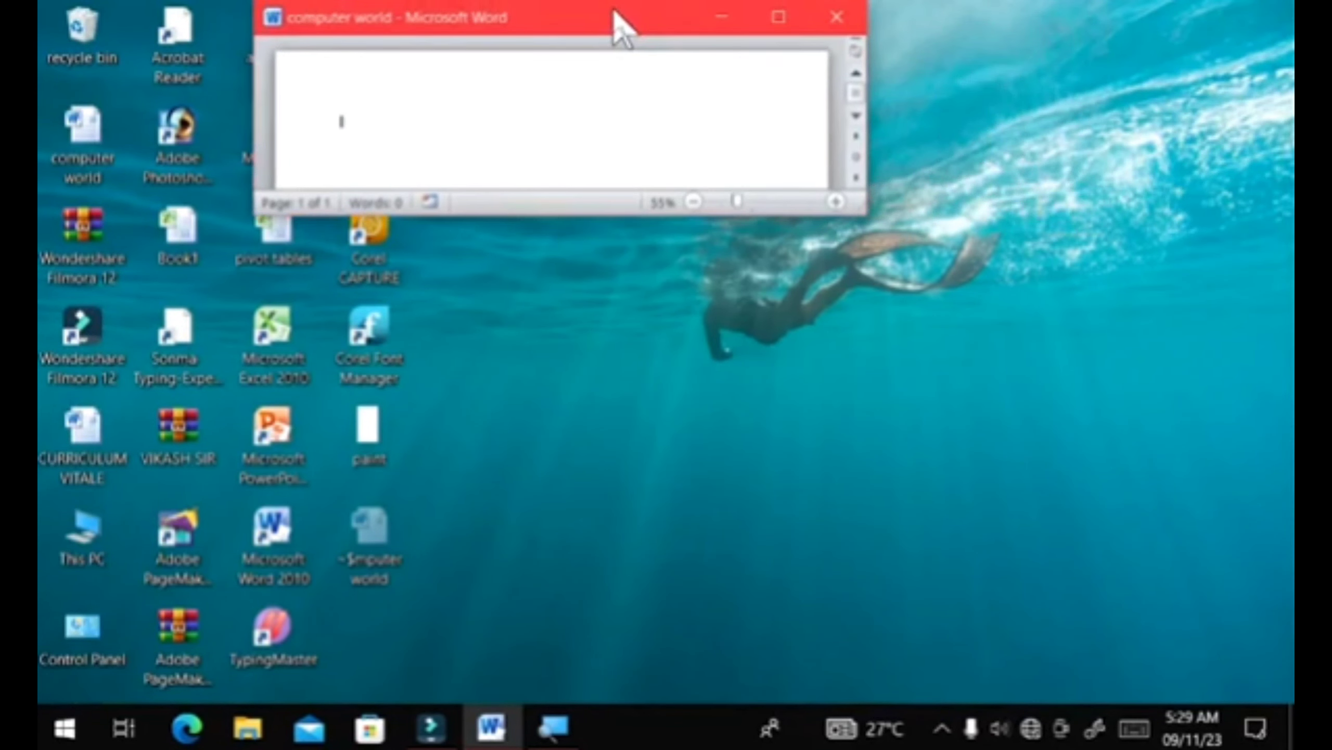
drag(864, 212, 1068, 505)
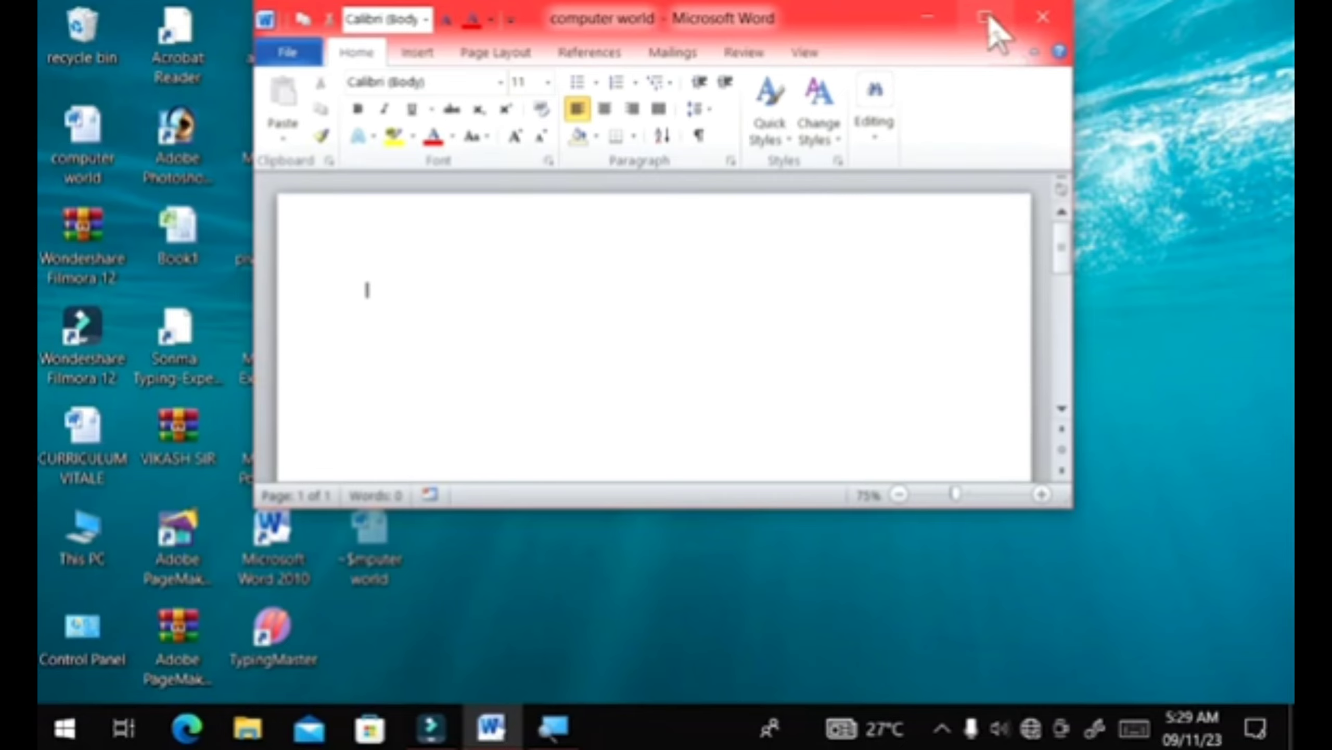
click(986, 18)
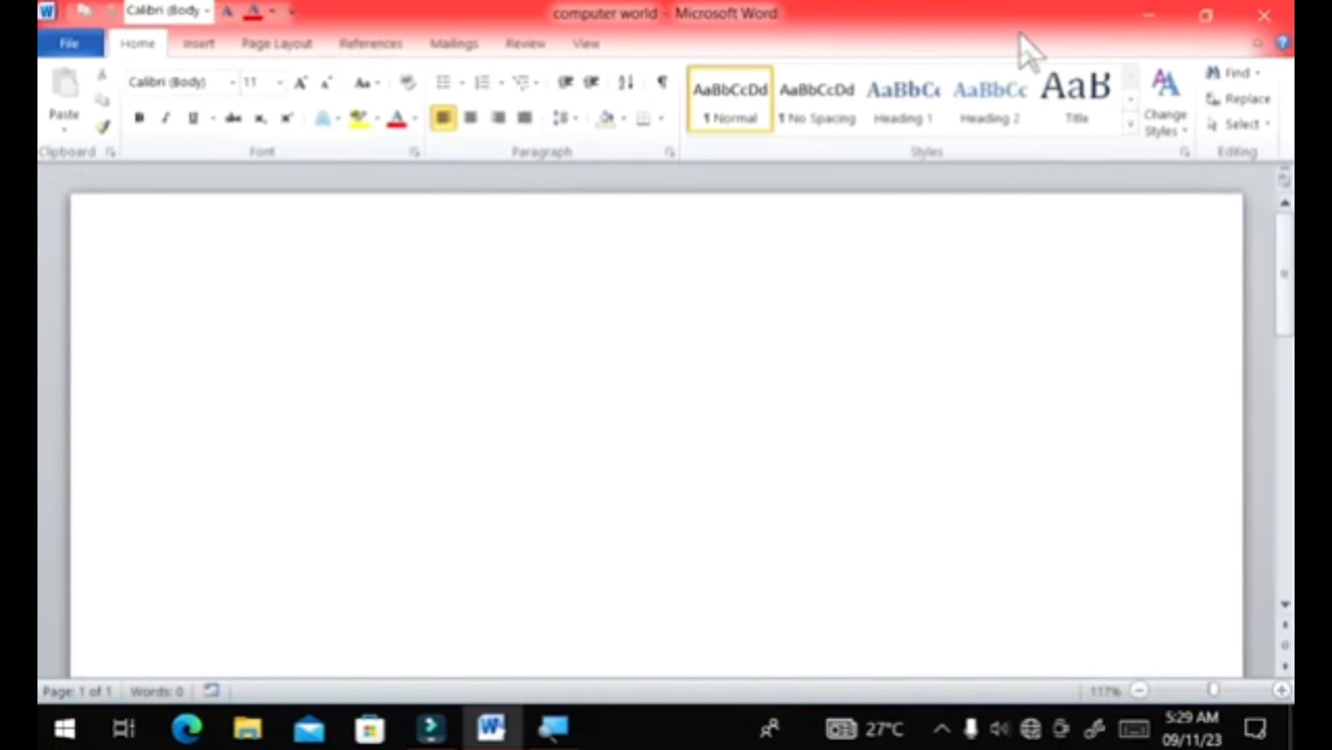
double_click(1022, 26)
click(1165, 21)
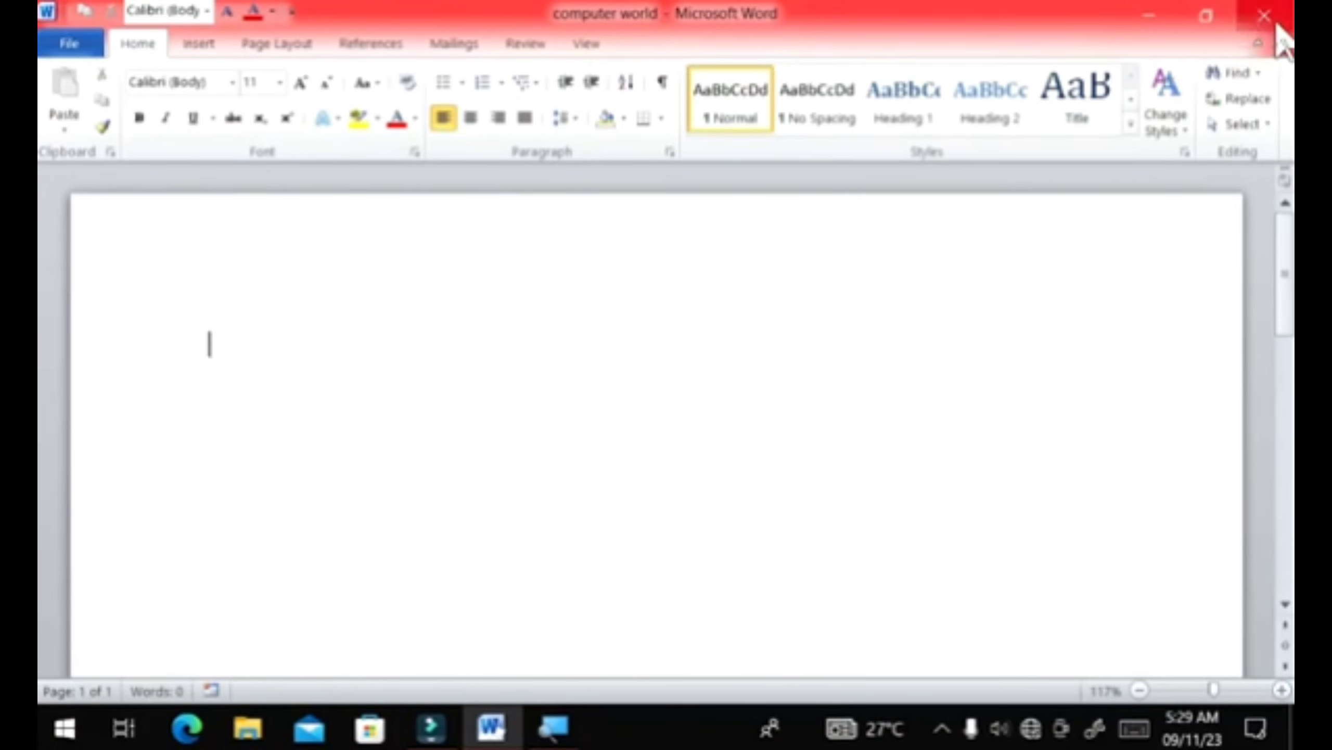
click(1278, 23)
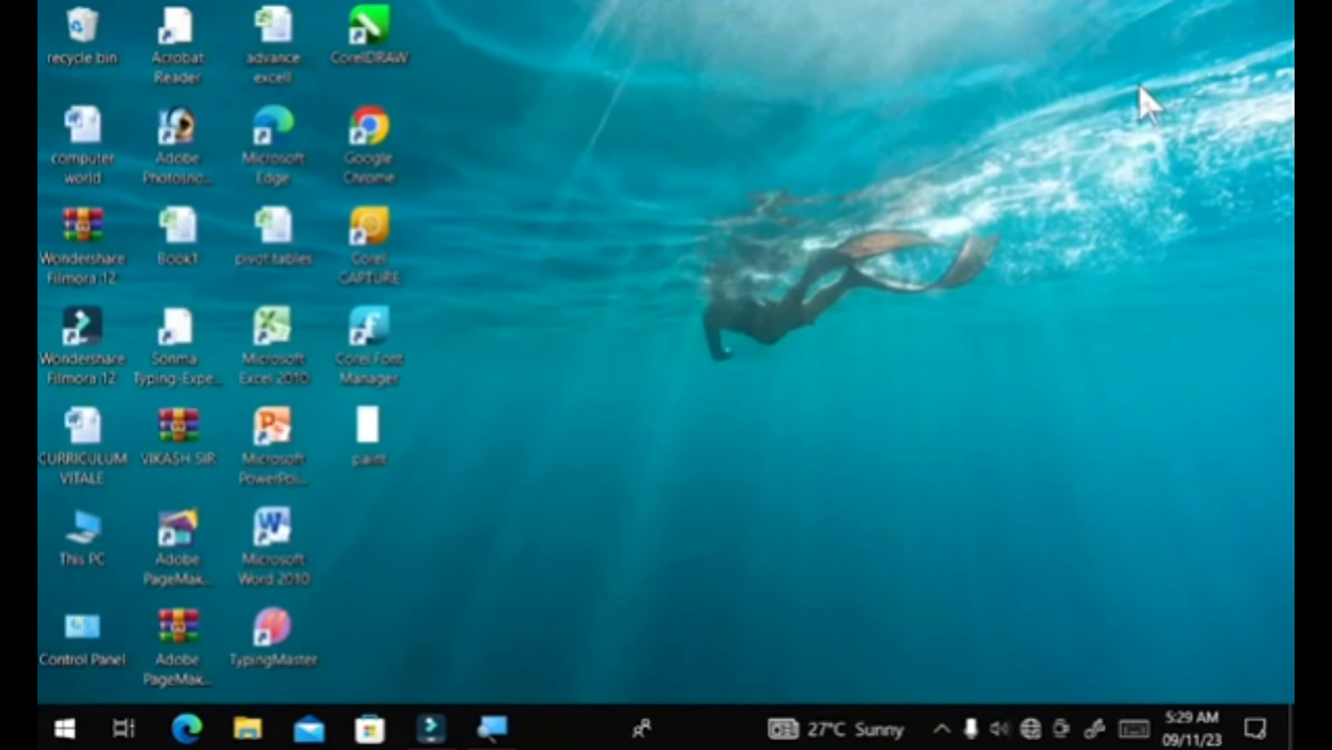
Relaunch Word through Win+R with winword, opening a new blank Document1.
key(super+r)
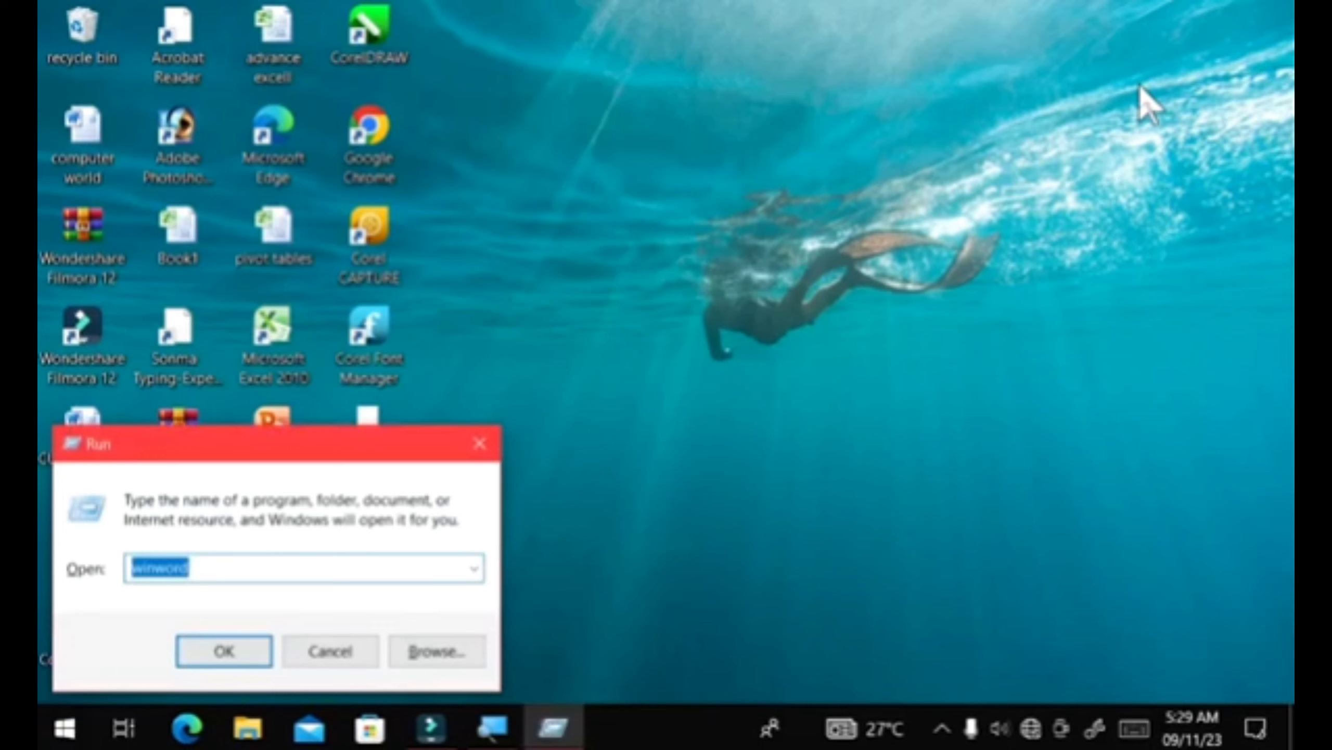
key(Return)
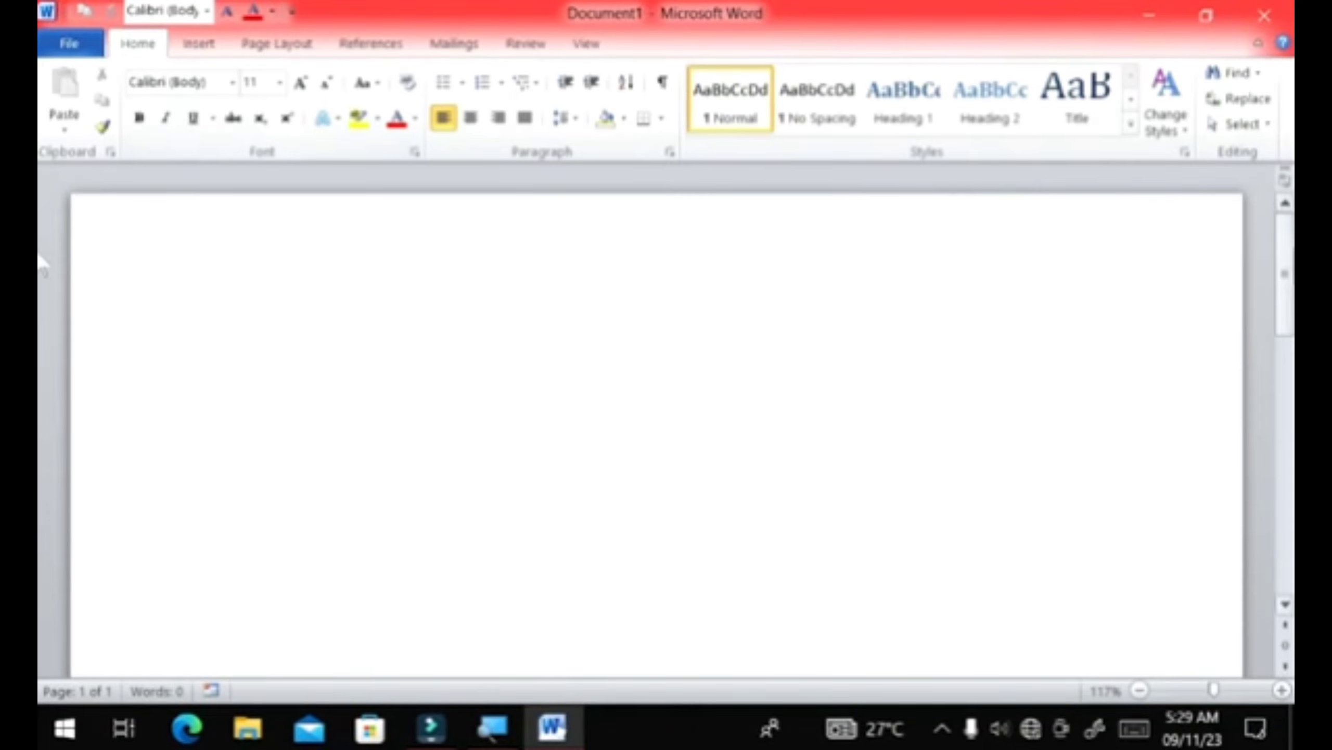
scroll(1288, 286, down, 1)
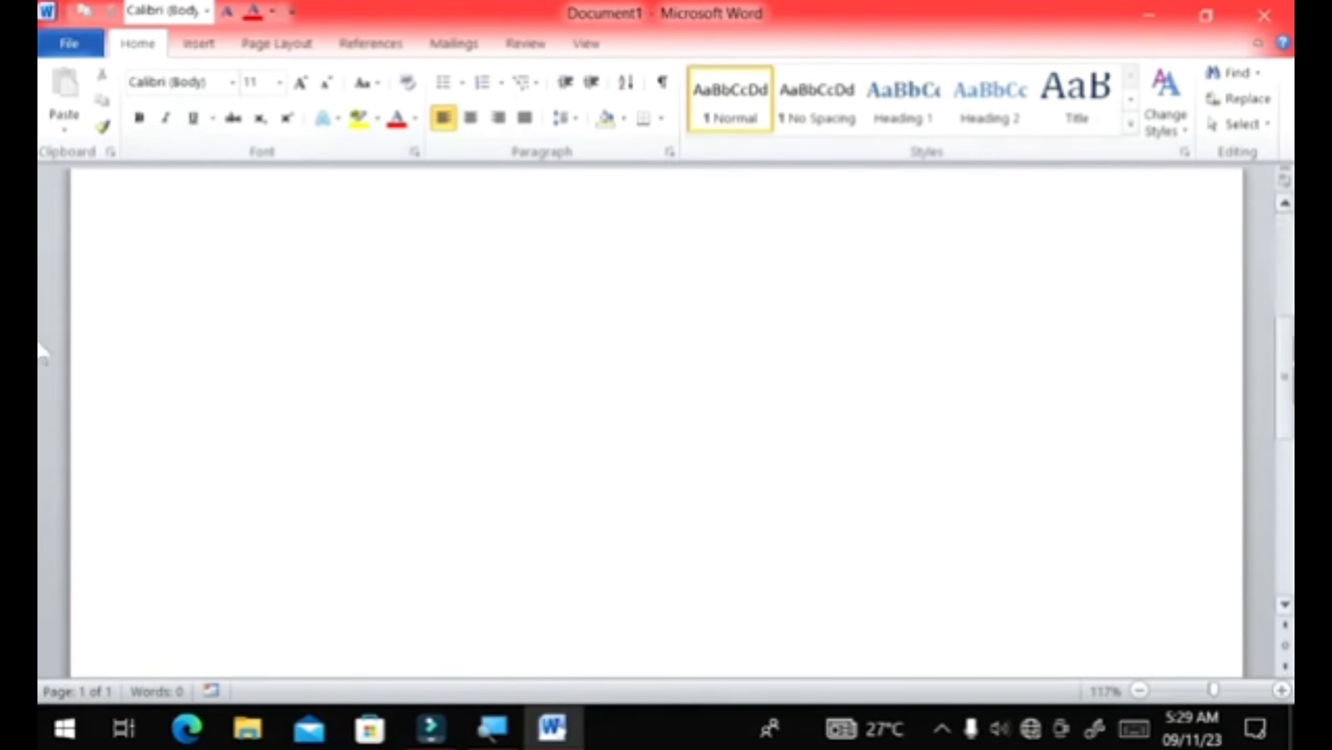
scroll(44, 501, up, 1)
mouse_move(1286, 271)
mouse_down()
mouse_move(1288, 517)
mouse_move(1285, 223)
mouse_move(1274, 551)
mouse_move(1284, 210)
mouse_up()
Zoom the page out a few steps, then back in to about 95%.
click(1139, 690)
click(1139, 689)
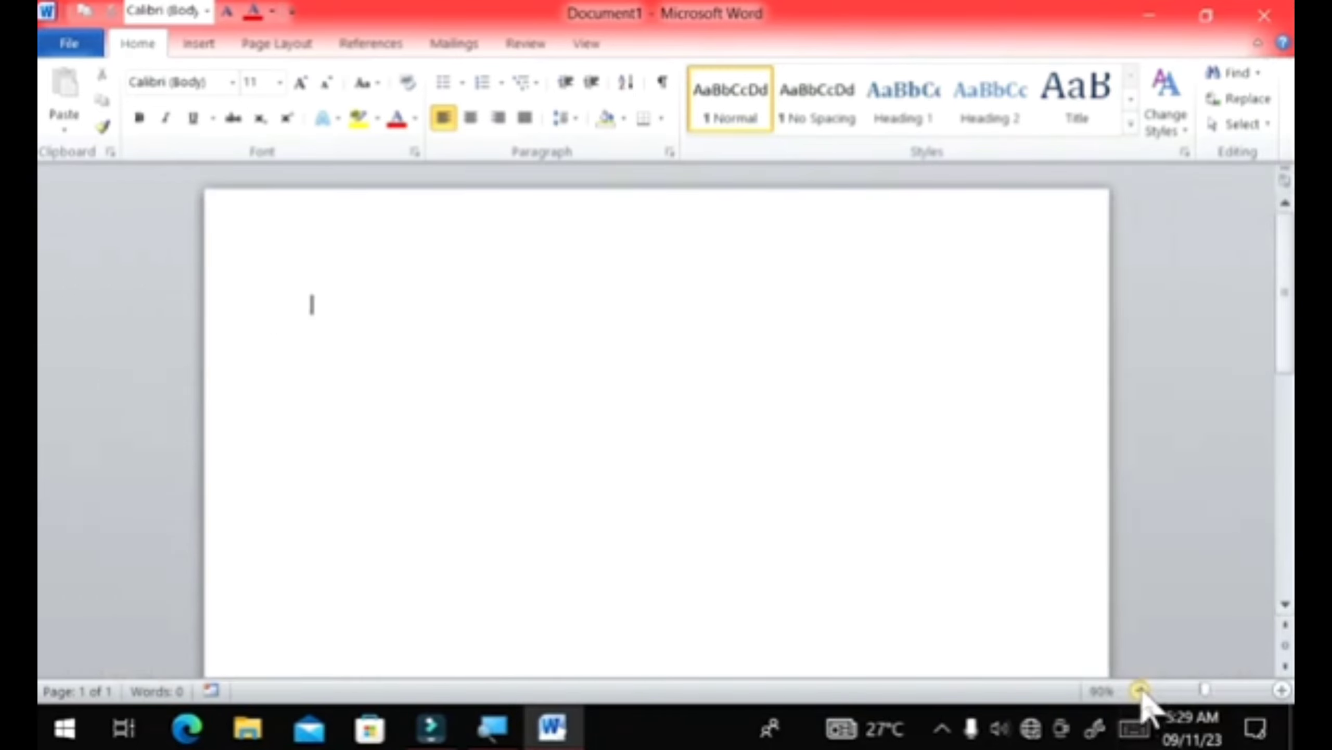
click(1139, 689)
click(1140, 690)
click(1139, 689)
click(1139, 690)
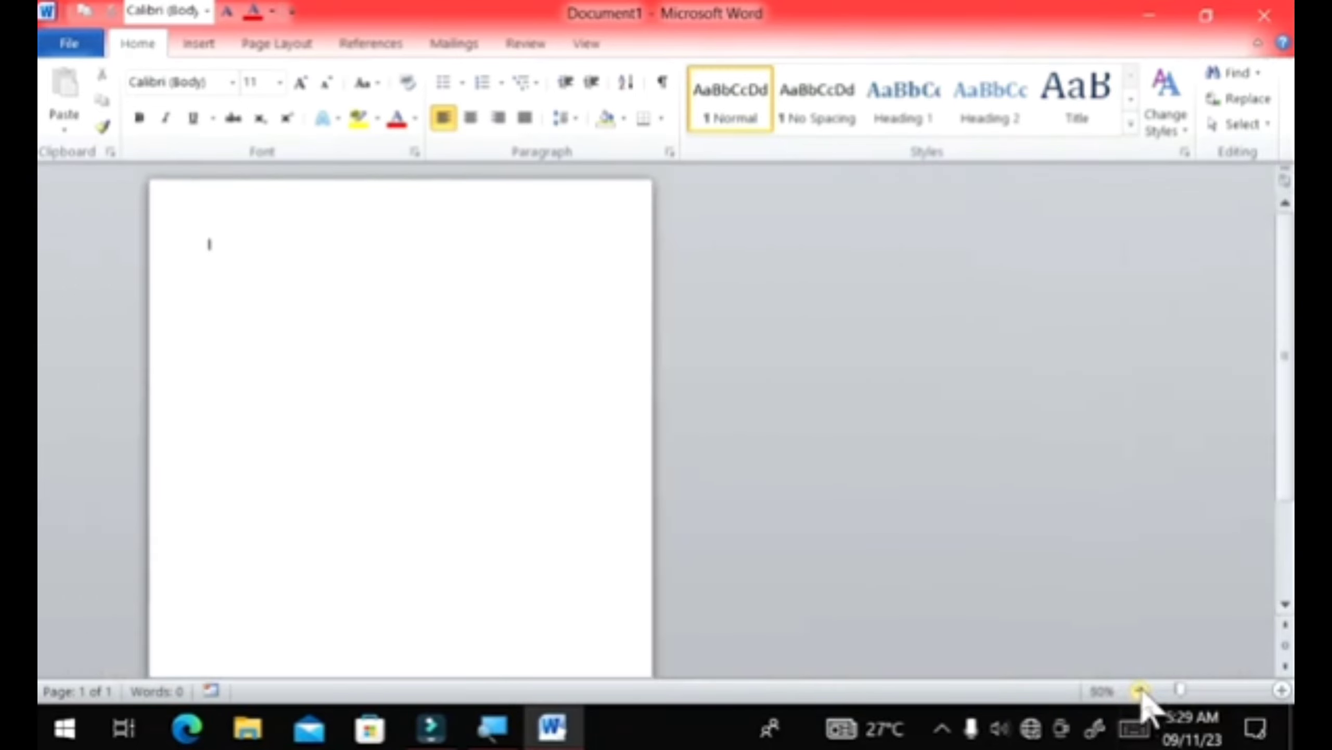
click(1280, 291)
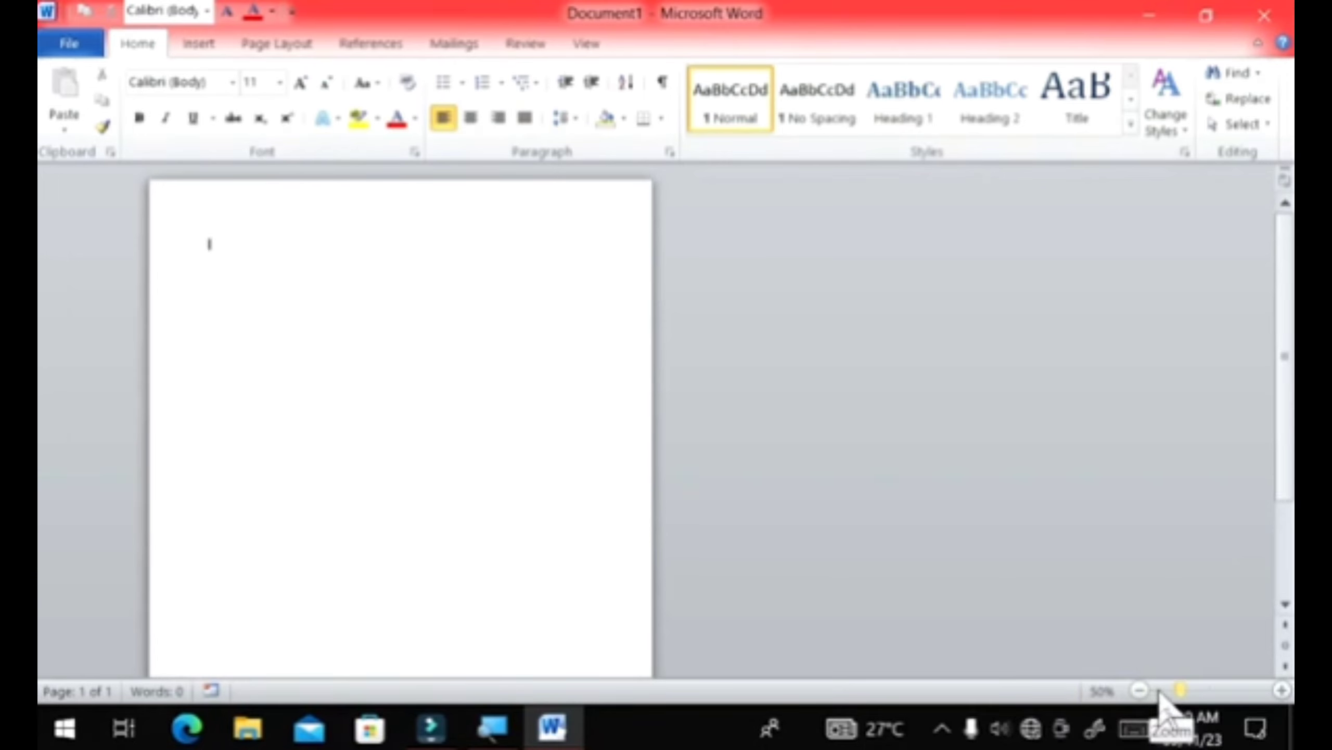
click(1207, 691)
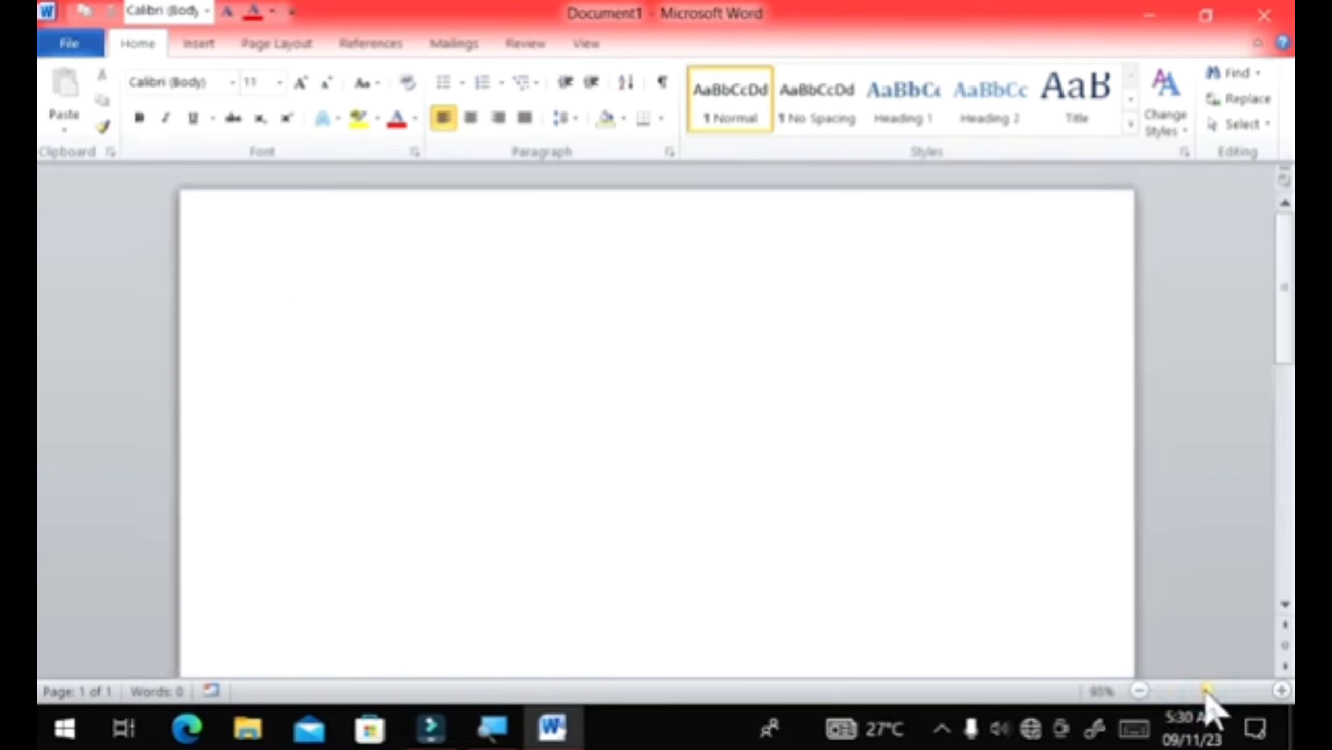
Zoom out to a 10% thumbnail, then bring the zoom back to 100%.
click(1139, 690)
click(1140, 690)
click(1139, 691)
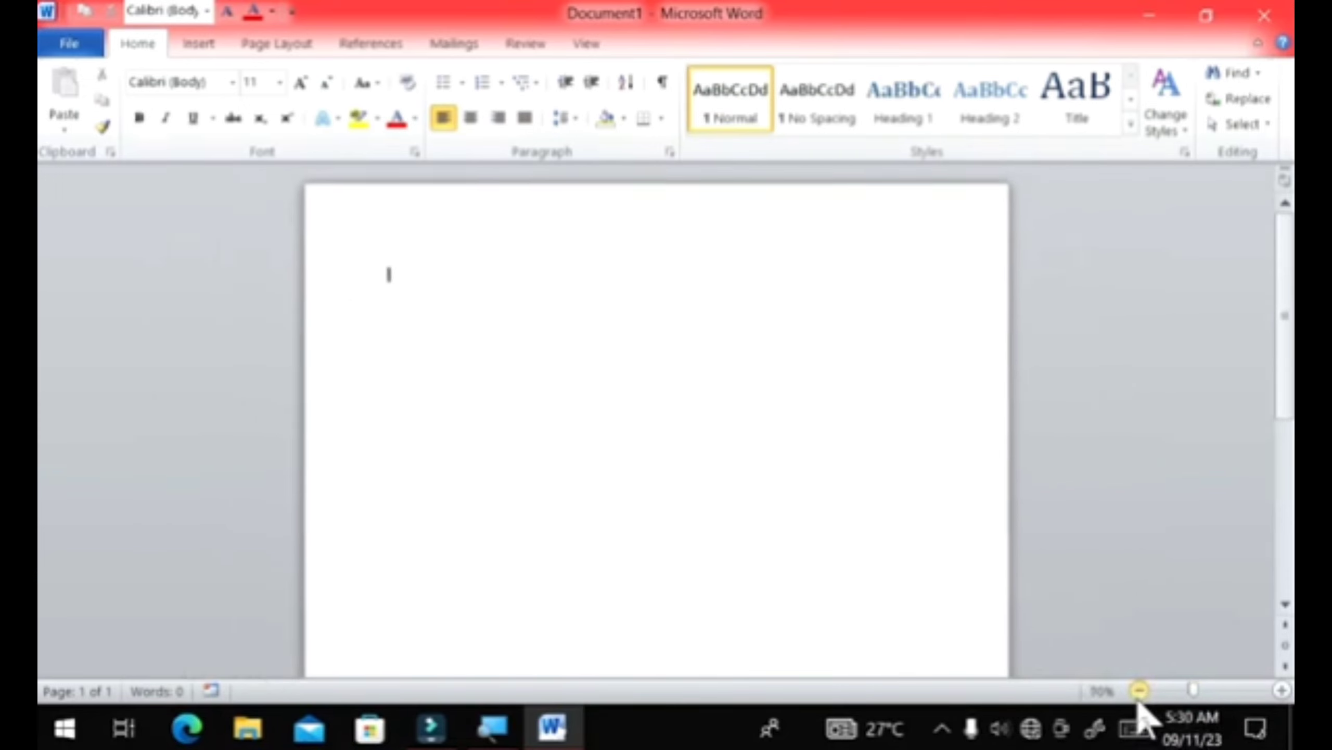
click(1139, 690)
click(1139, 690)
click(1139, 690)
click(1138, 692)
click(1138, 692)
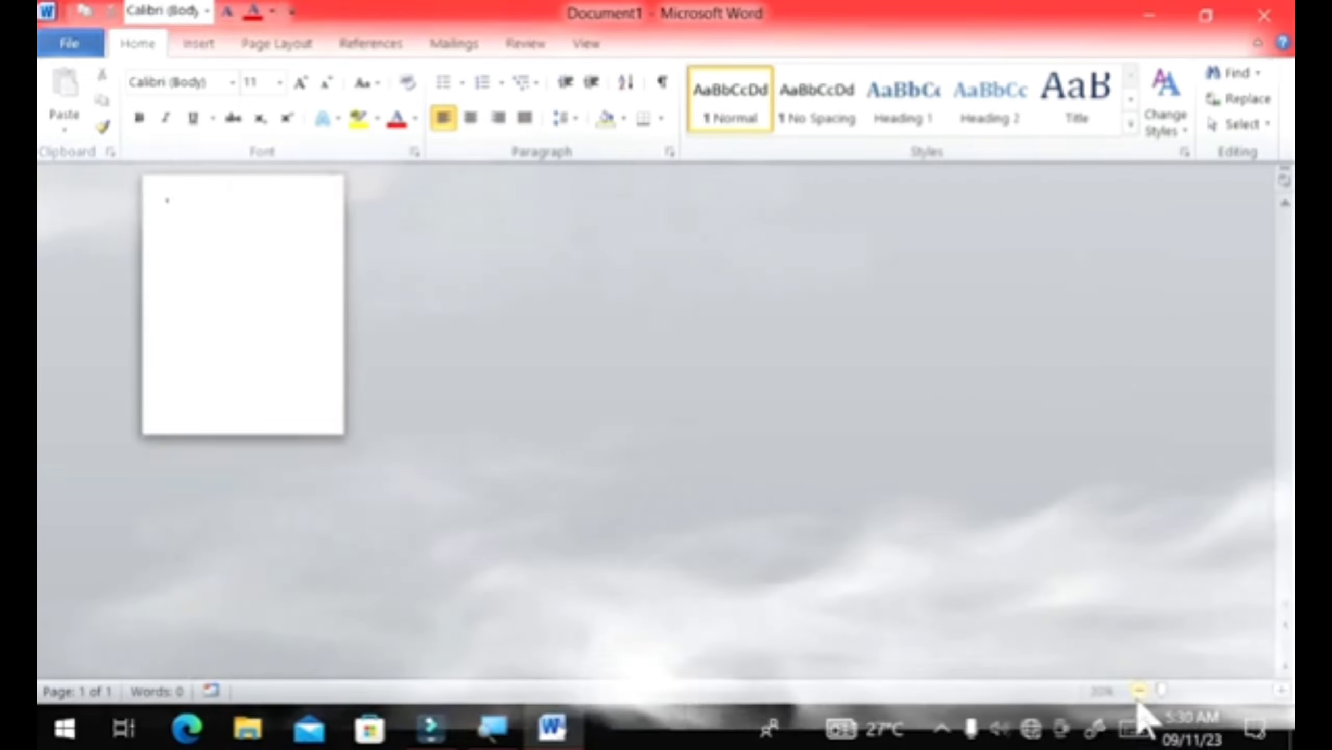
click(1138, 691)
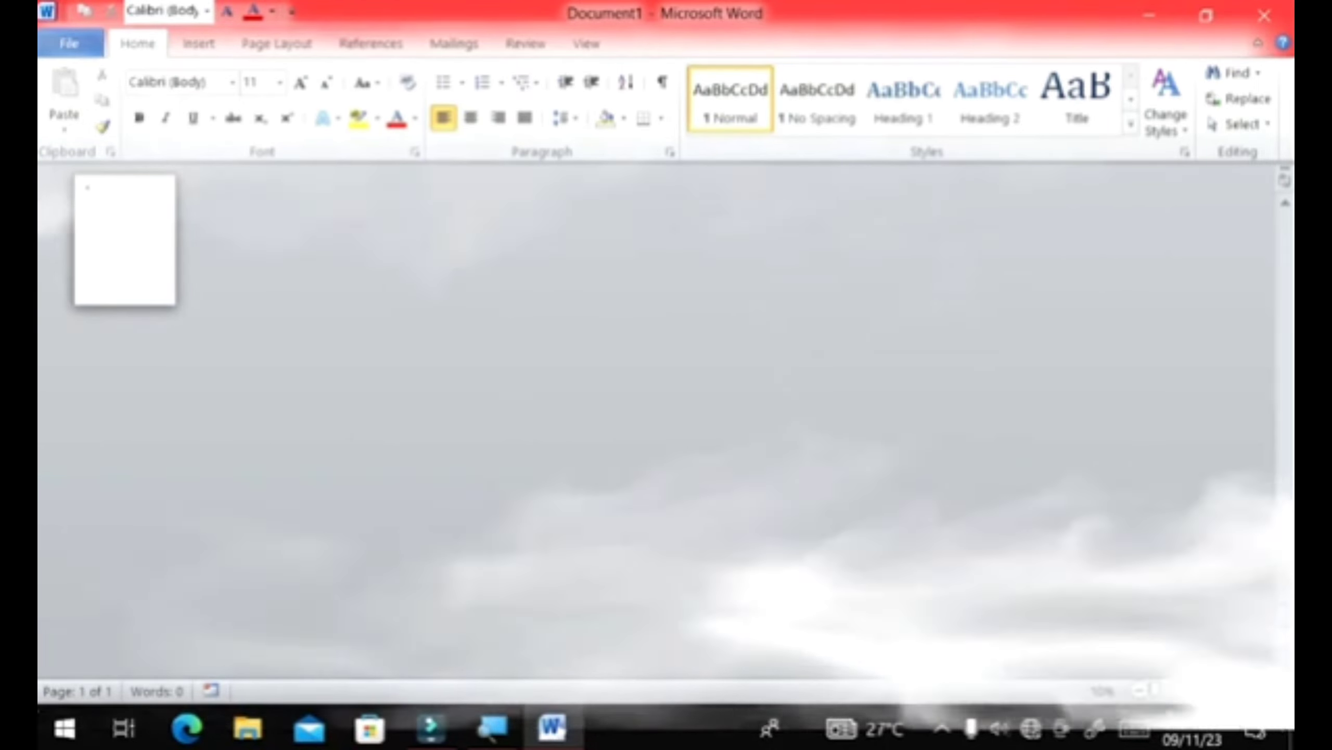
click(1178, 691)
drag(1149, 690, 1157, 691)
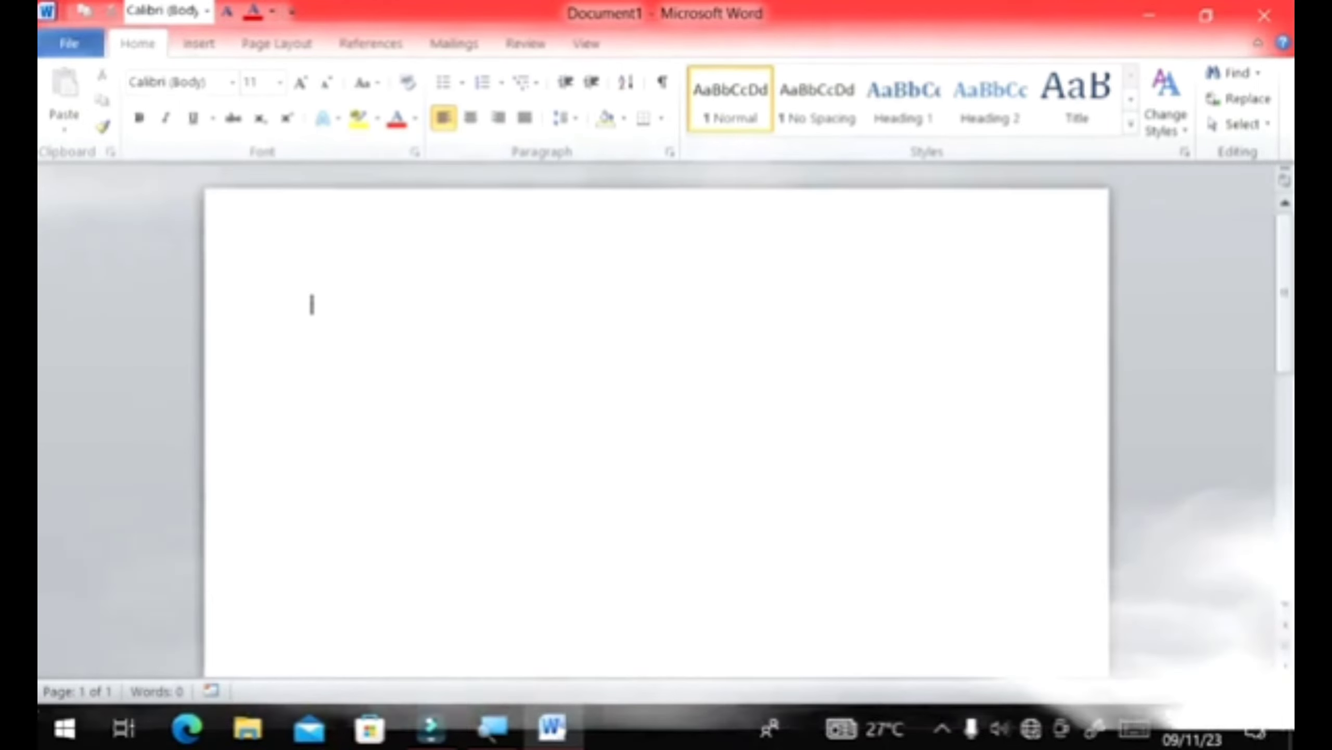
click(1139, 692)
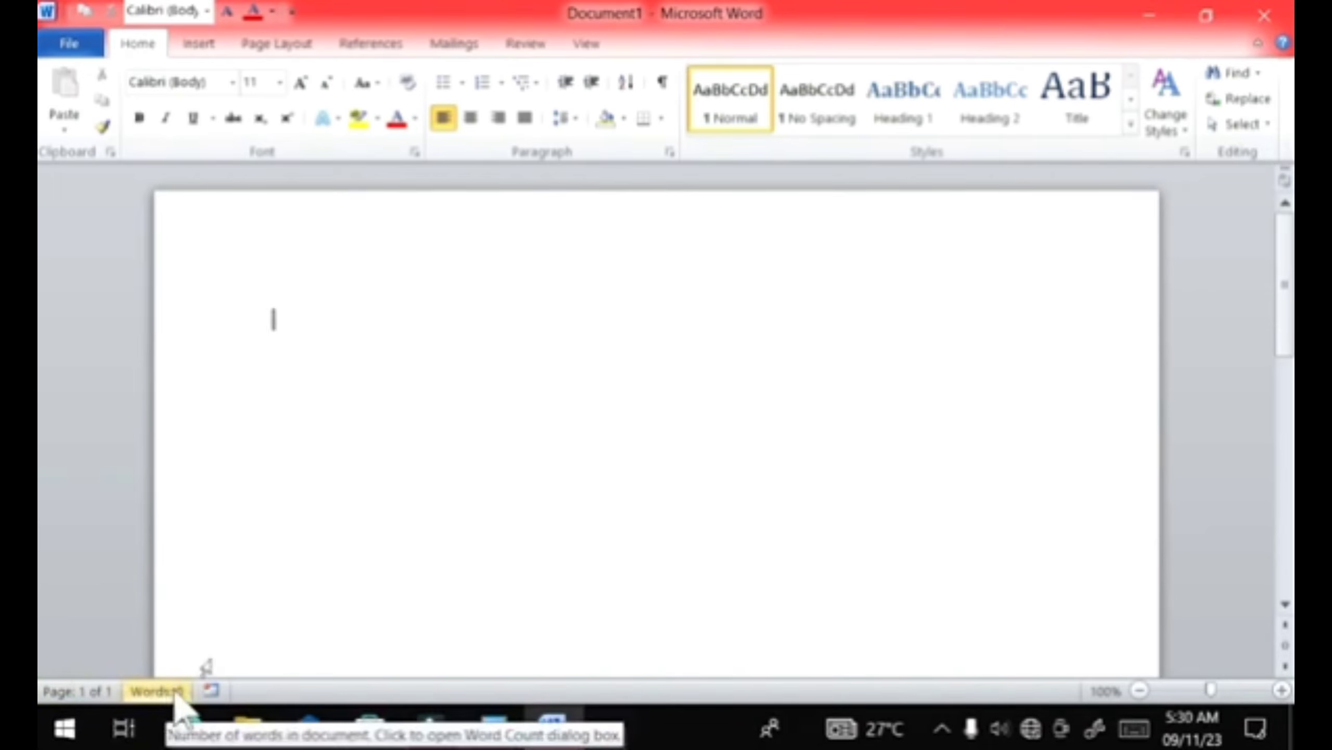
click(212, 690)
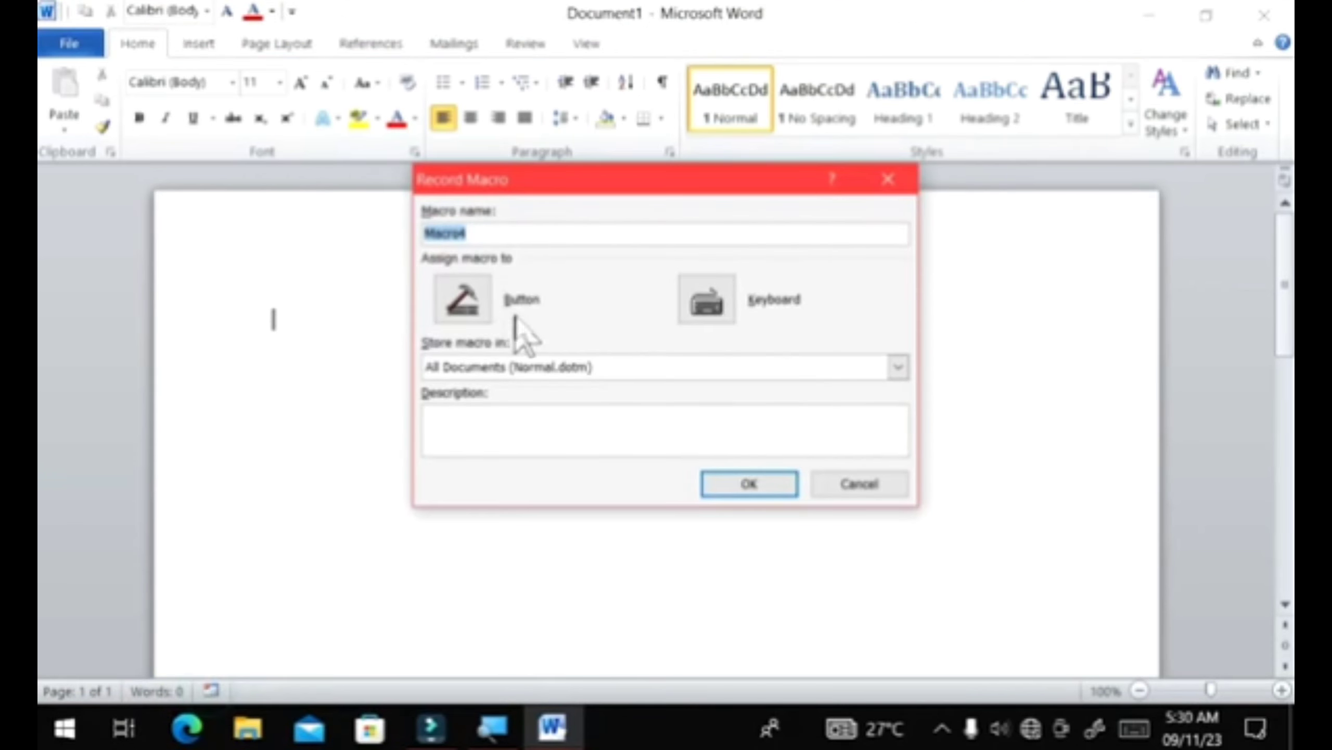
click(850, 491)
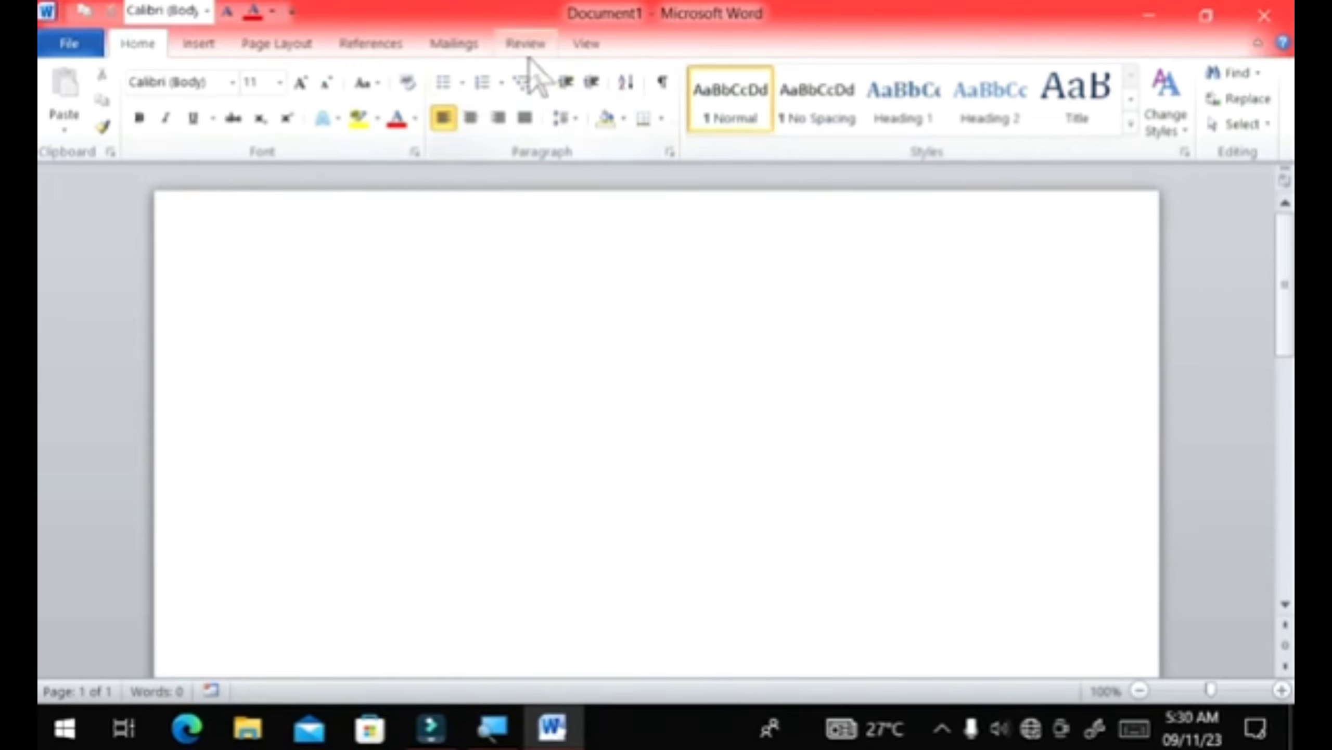
click(577, 45)
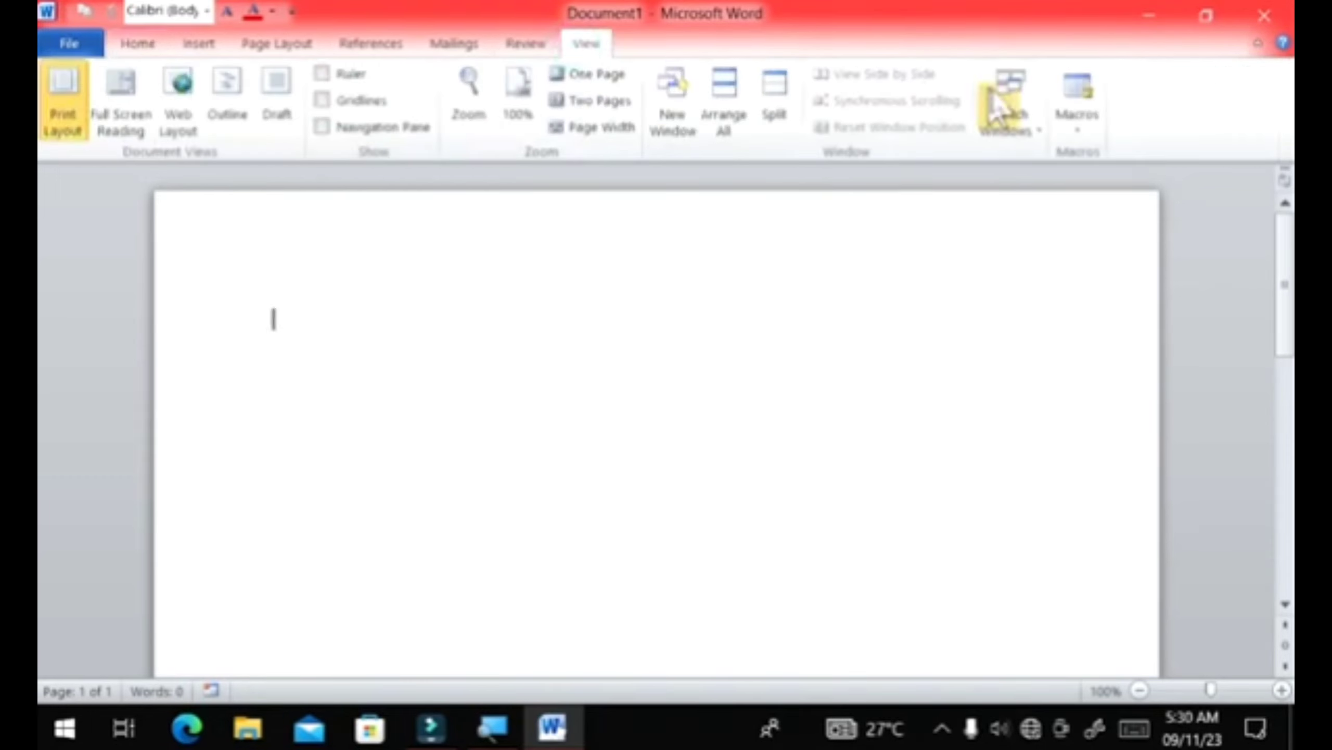
click(1081, 127)
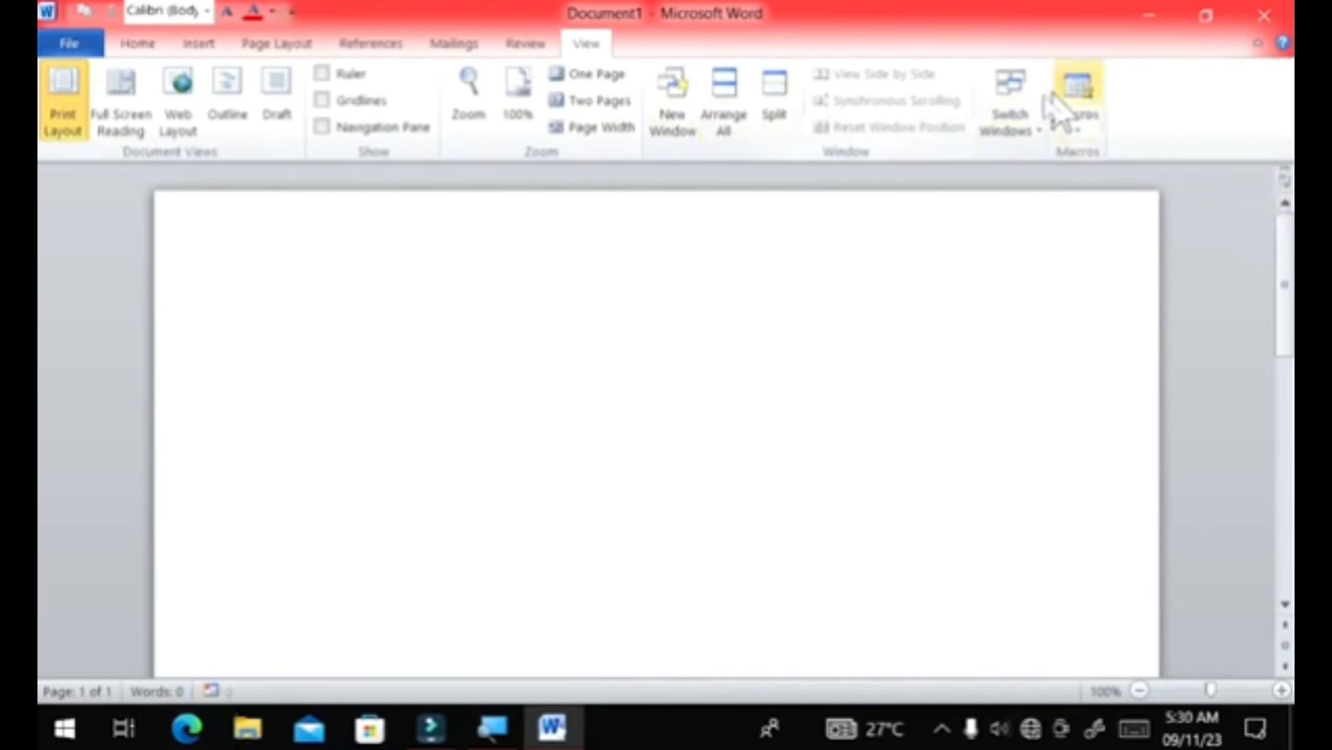
click(135, 44)
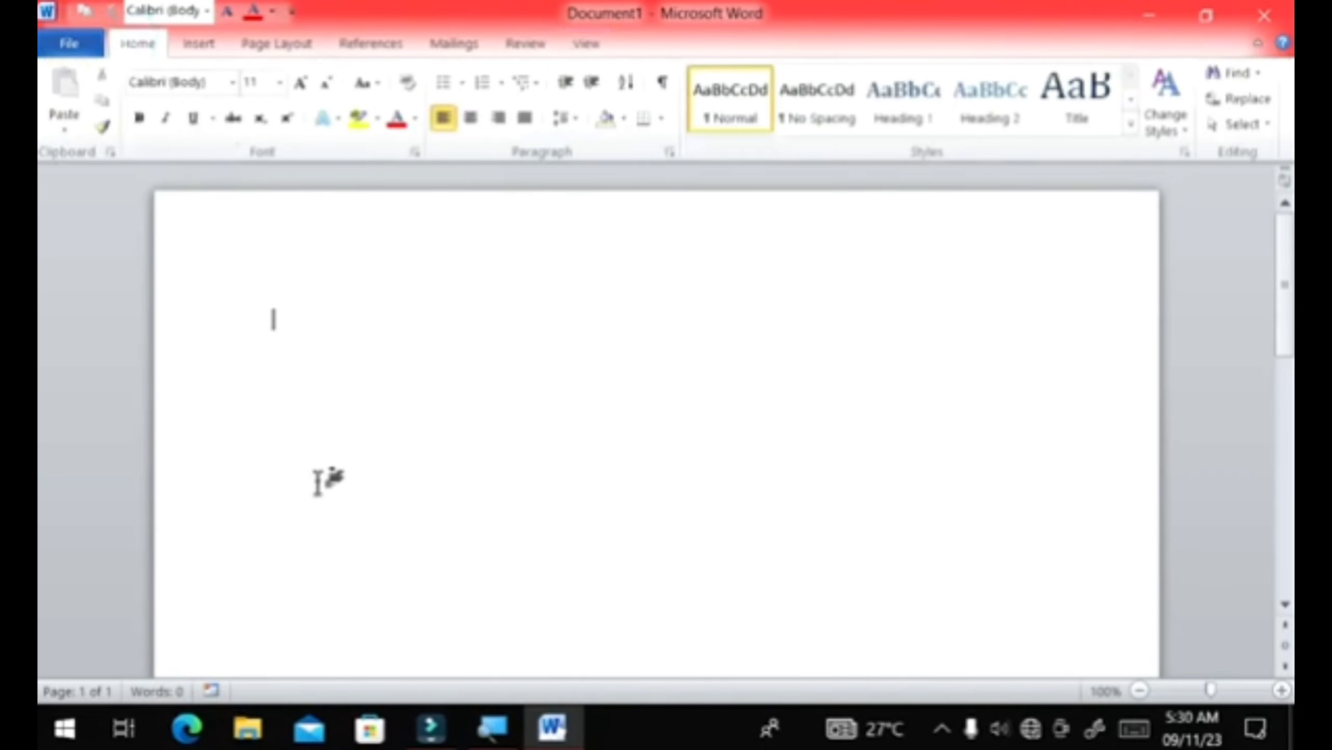
In the status bar menu, toggle Zoom and Zoom Slider off and back on.
right_click(296, 692)
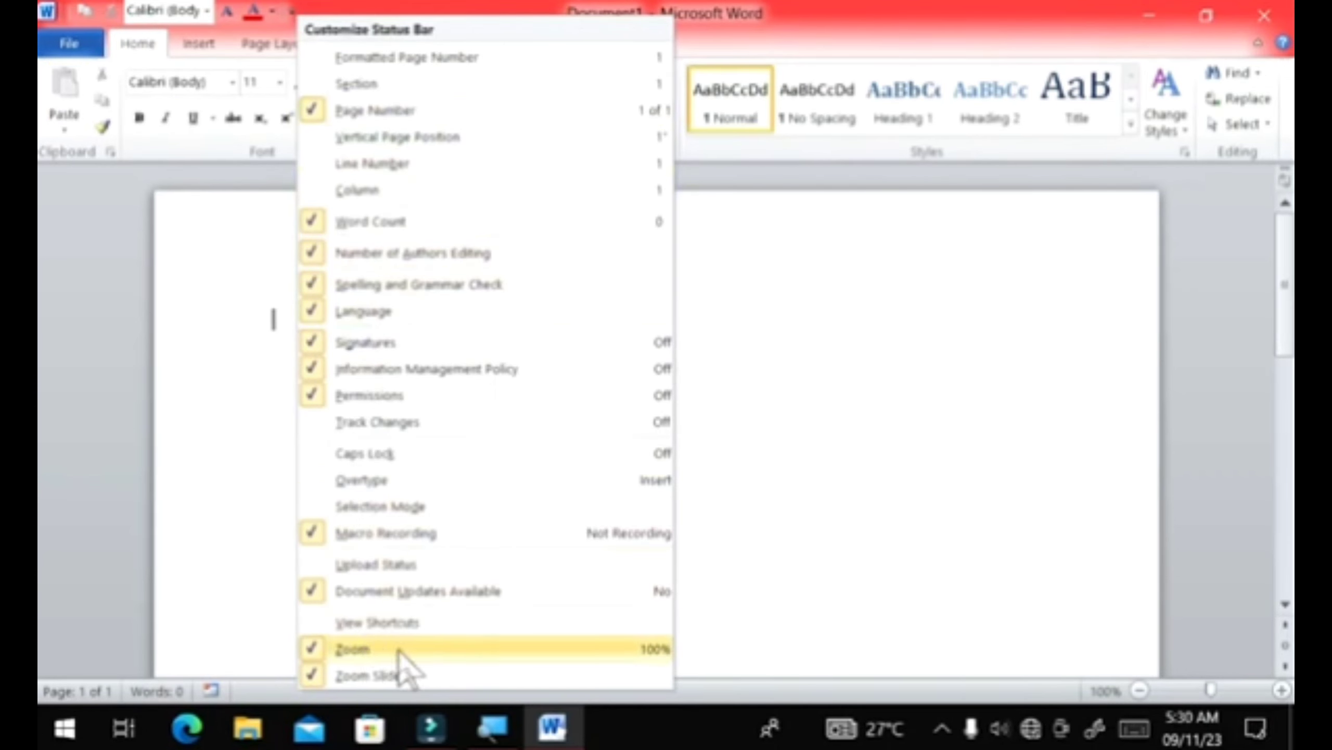
click(373, 649)
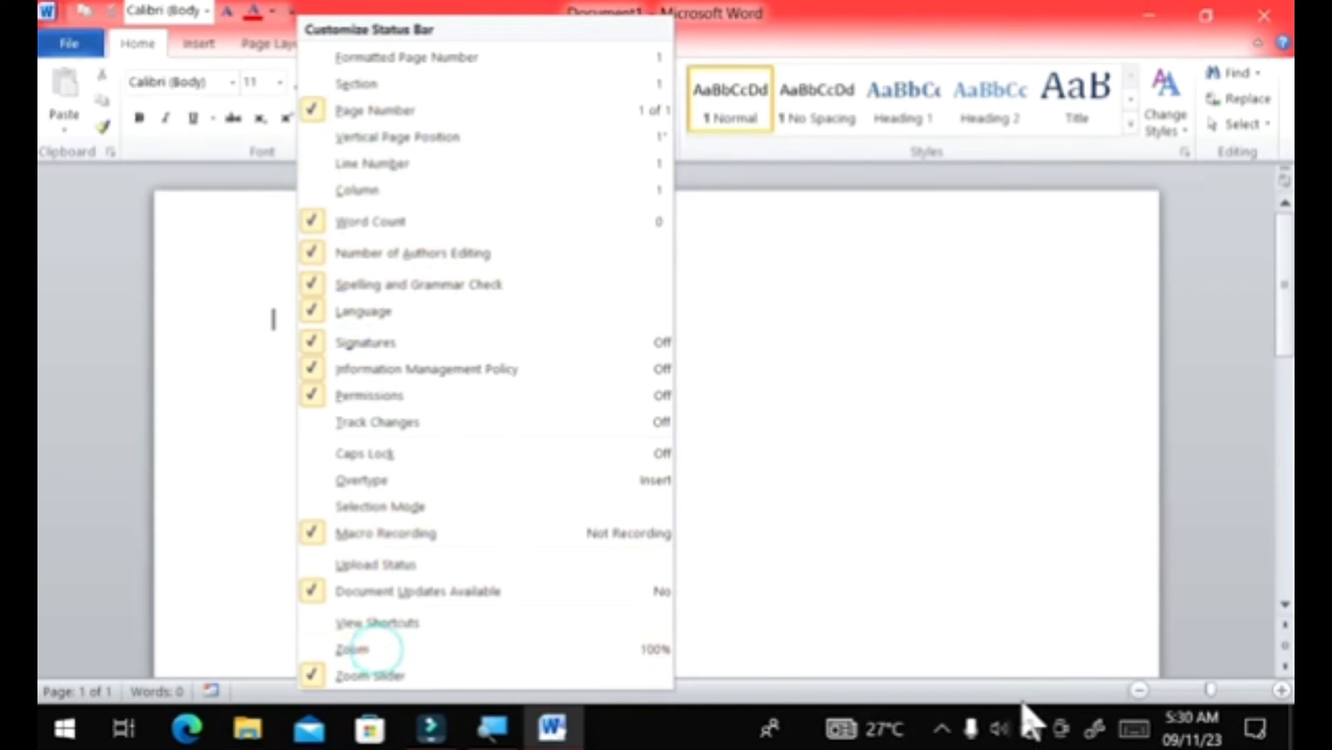
click(386, 650)
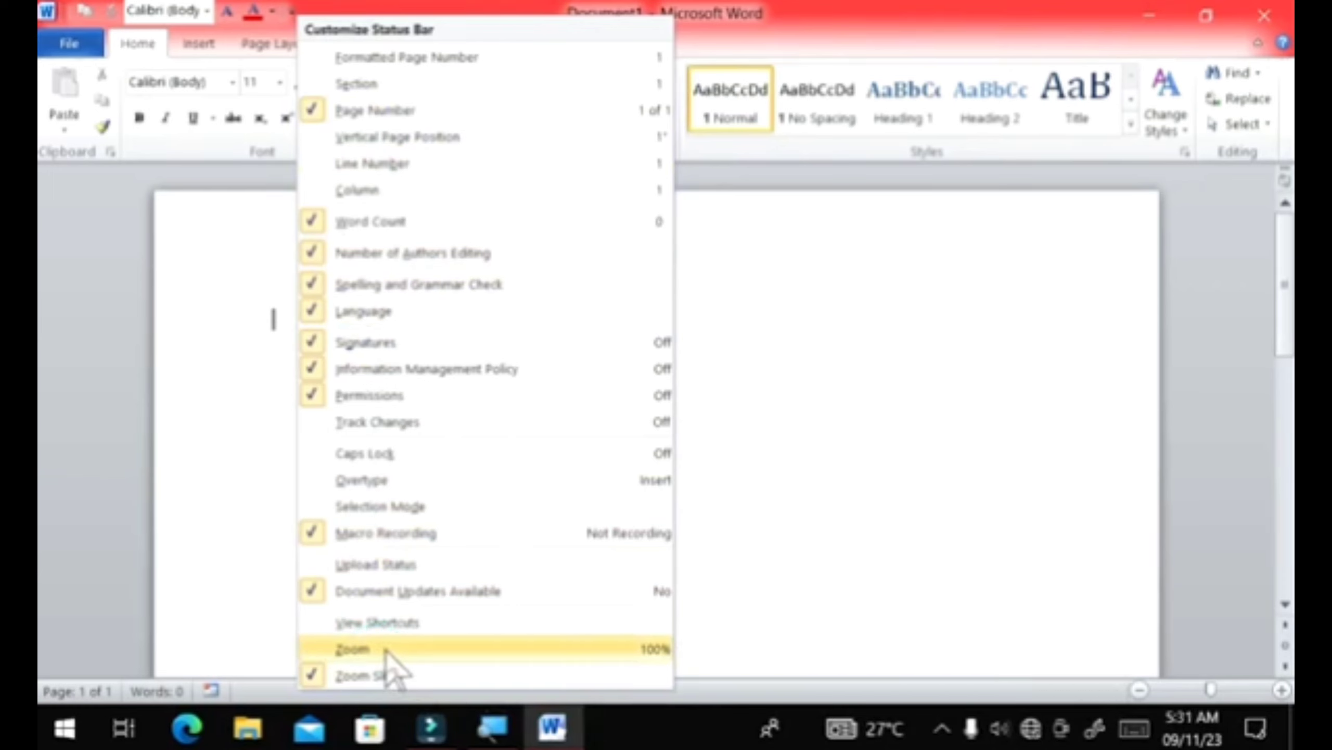
click(387, 650)
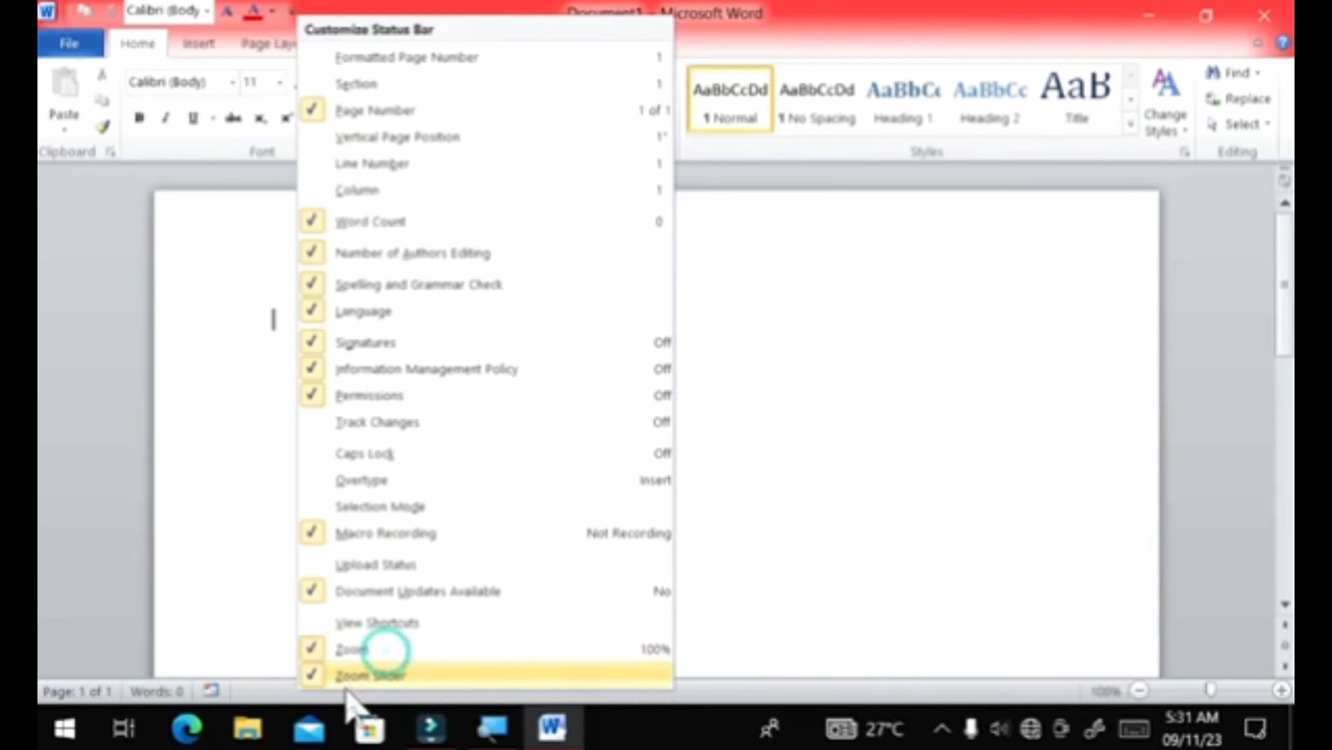
click(381, 681)
click(381, 680)
click(381, 680)
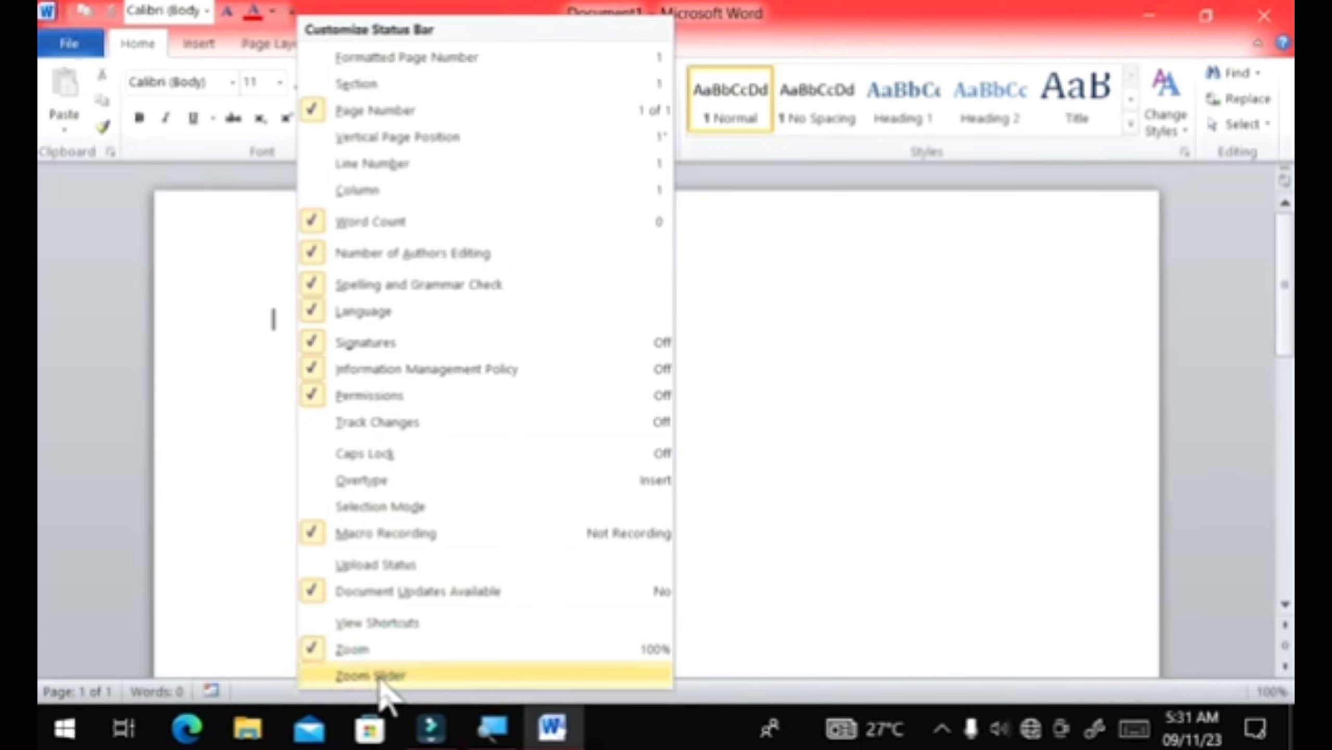
click(381, 680)
click(381, 681)
click(381, 680)
click(381, 680)
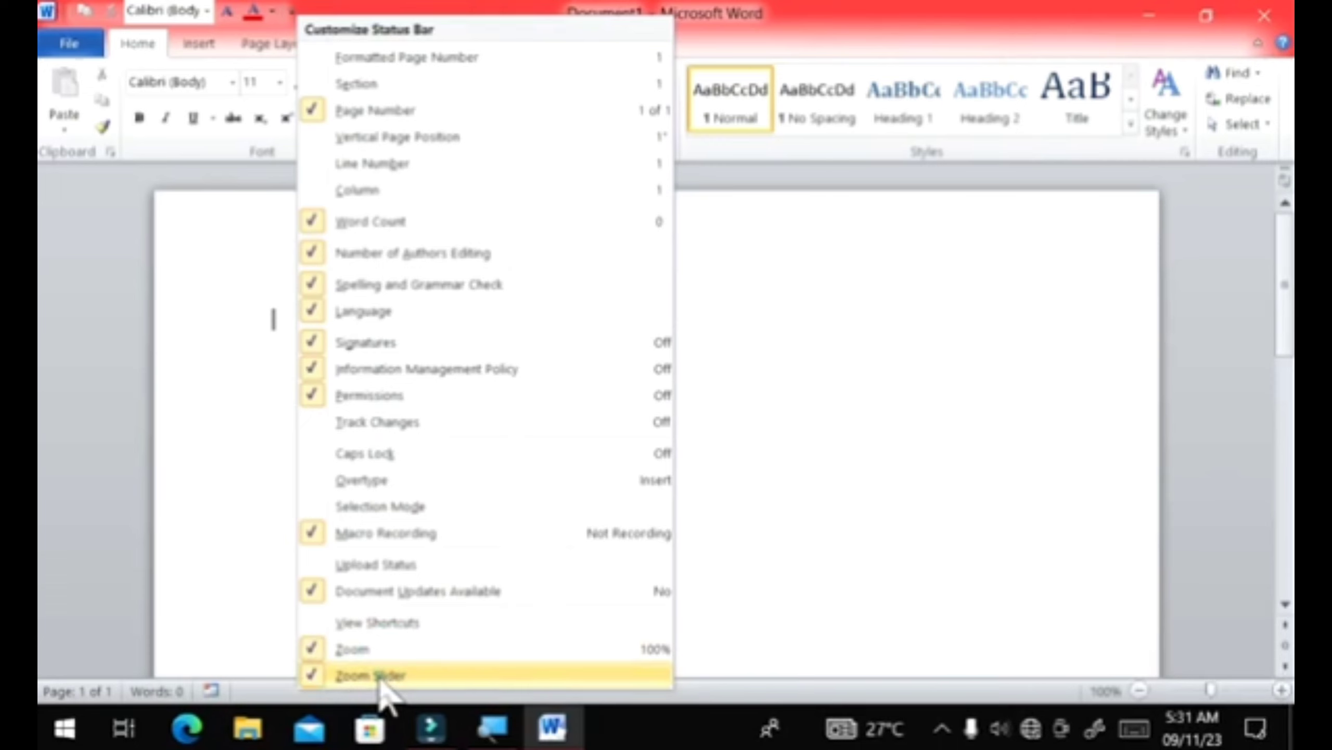
click(380, 678)
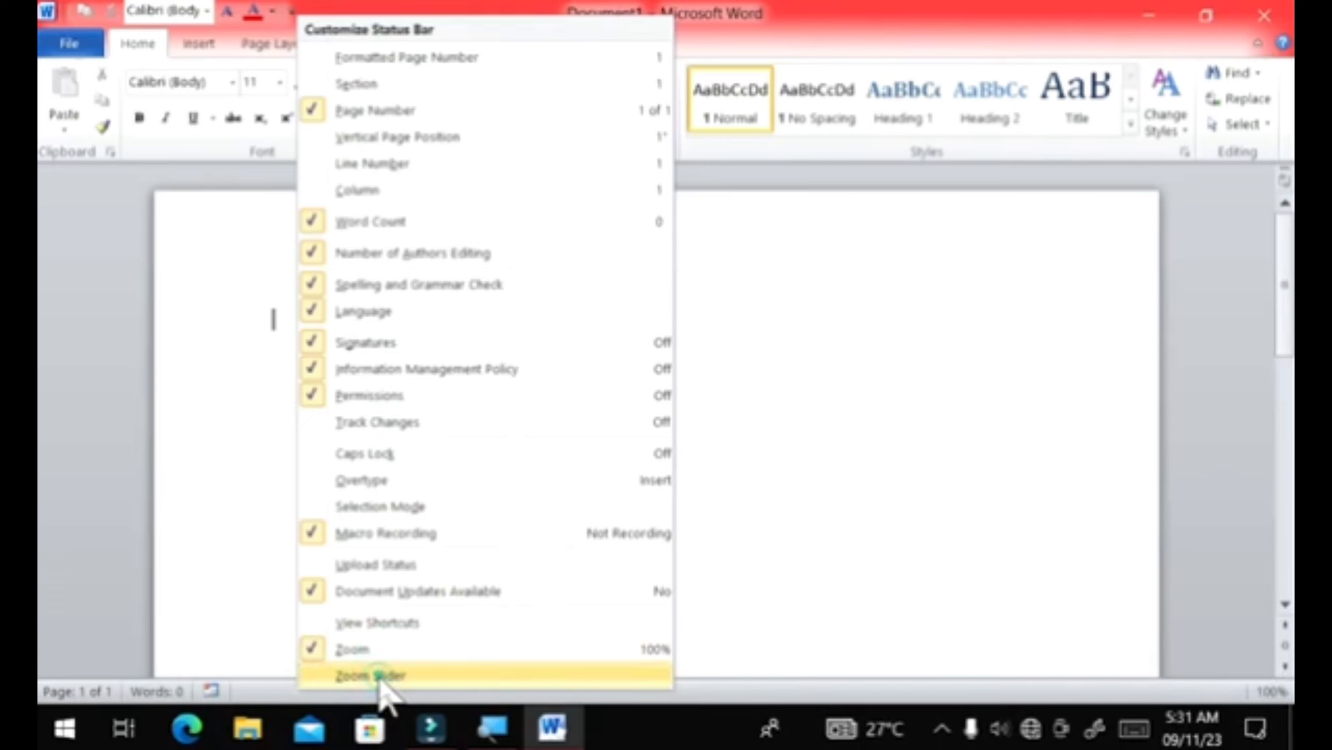
click(380, 677)
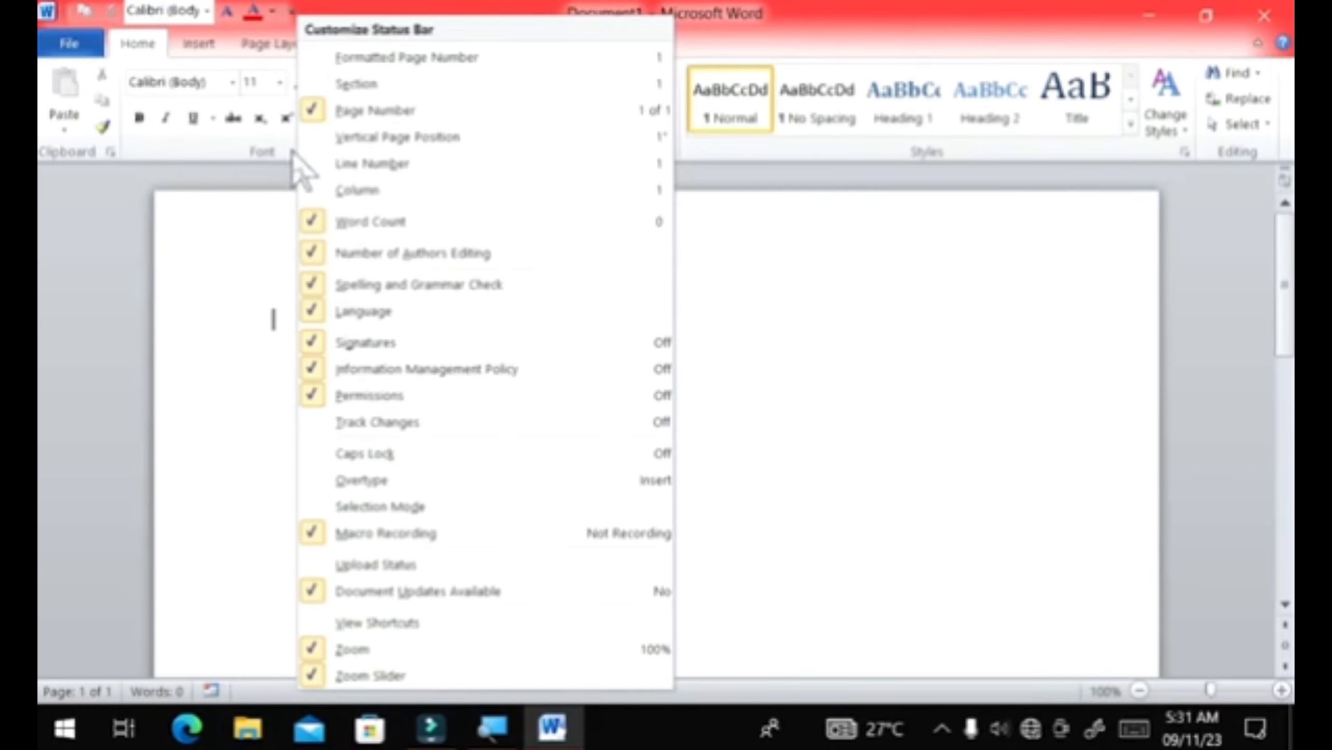
Toggle Page Number and Word Count, then turn on Macro Recording and View Shortcuts.
click(364, 111)
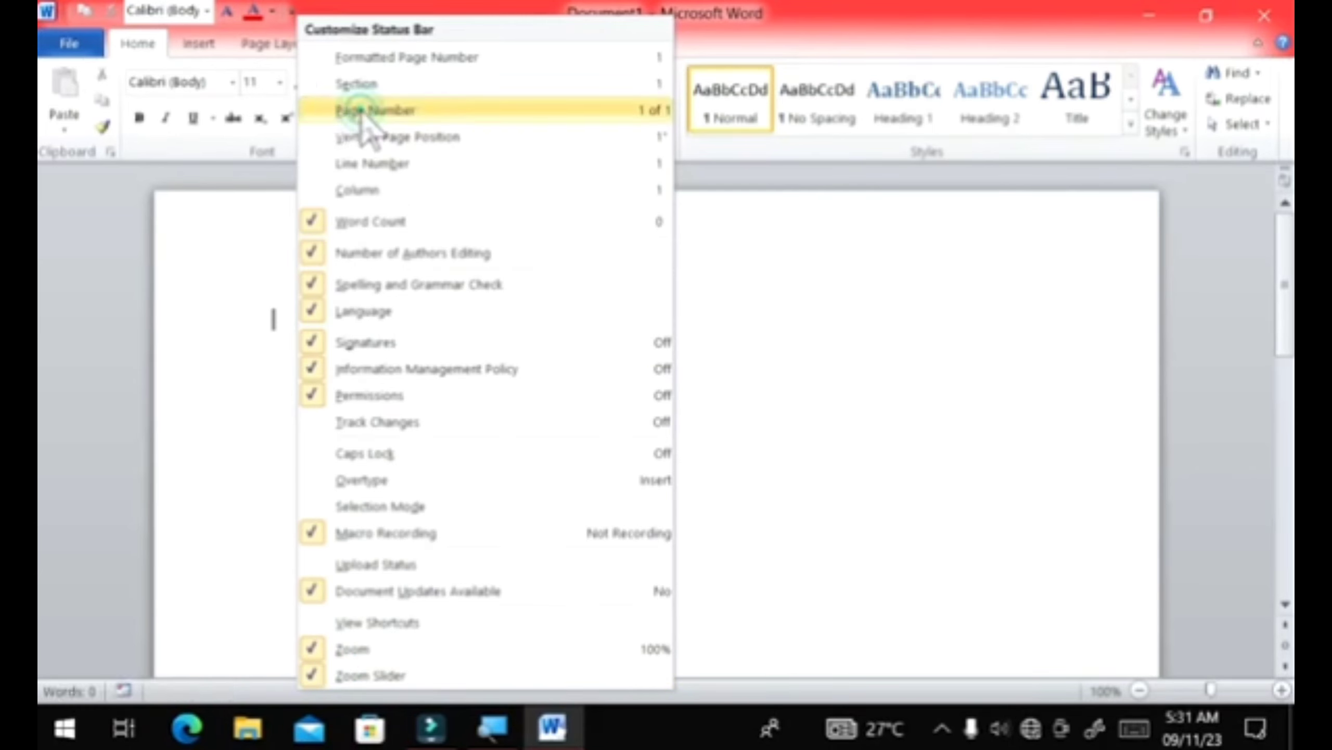
click(365, 110)
click(364, 110)
click(365, 111)
click(365, 111)
click(364, 112)
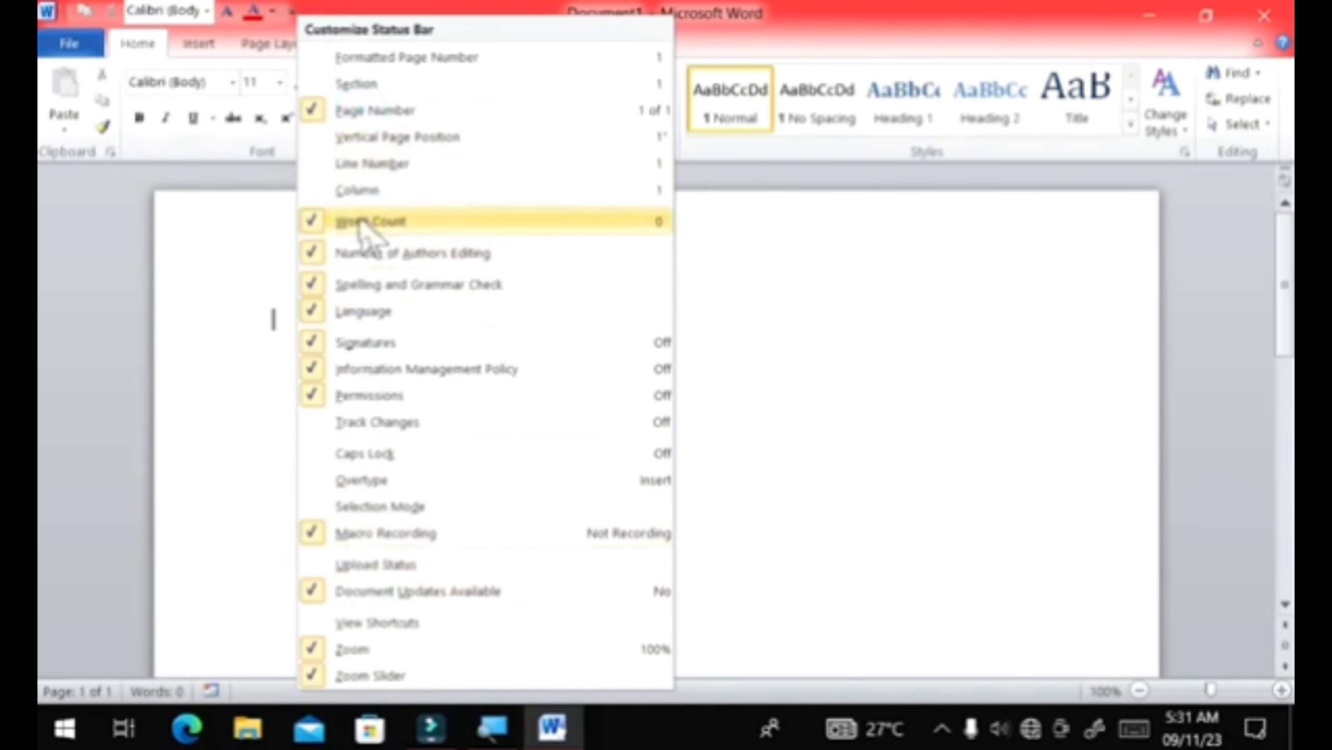
click(362, 223)
click(361, 224)
click(372, 533)
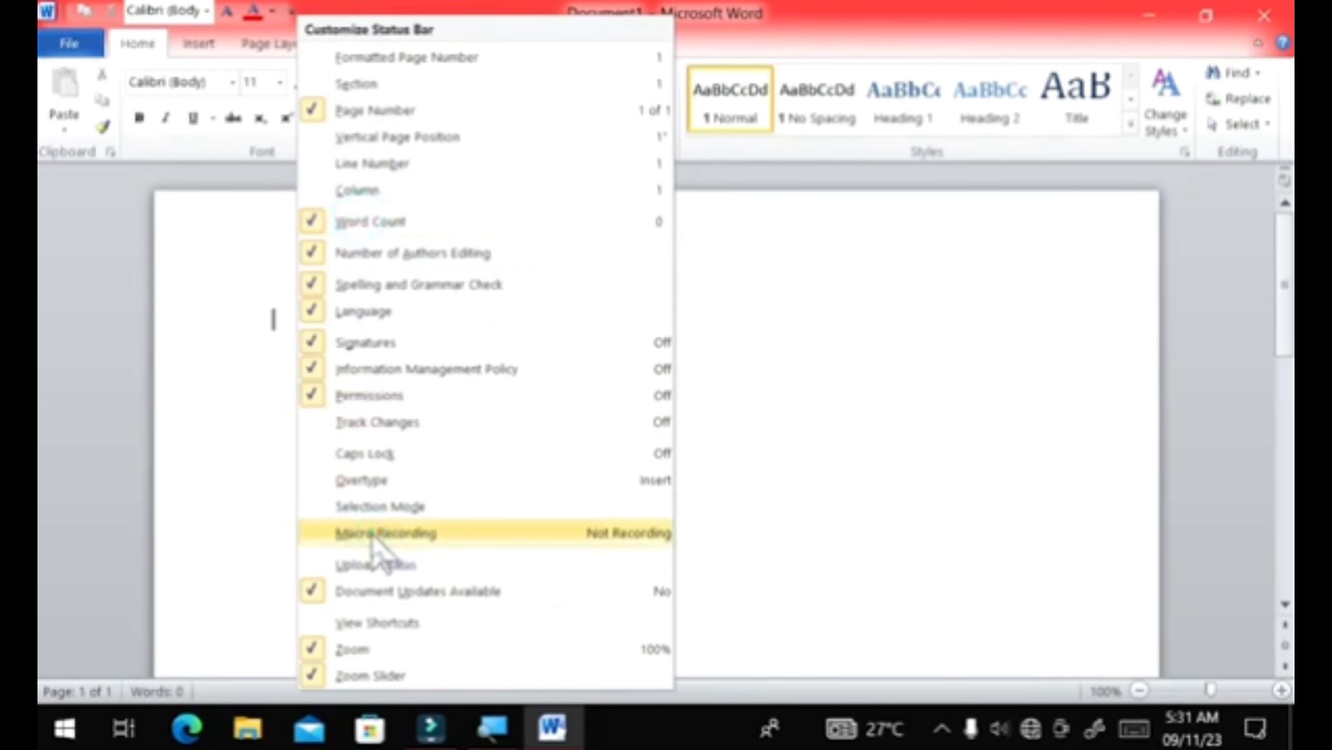
click(361, 622)
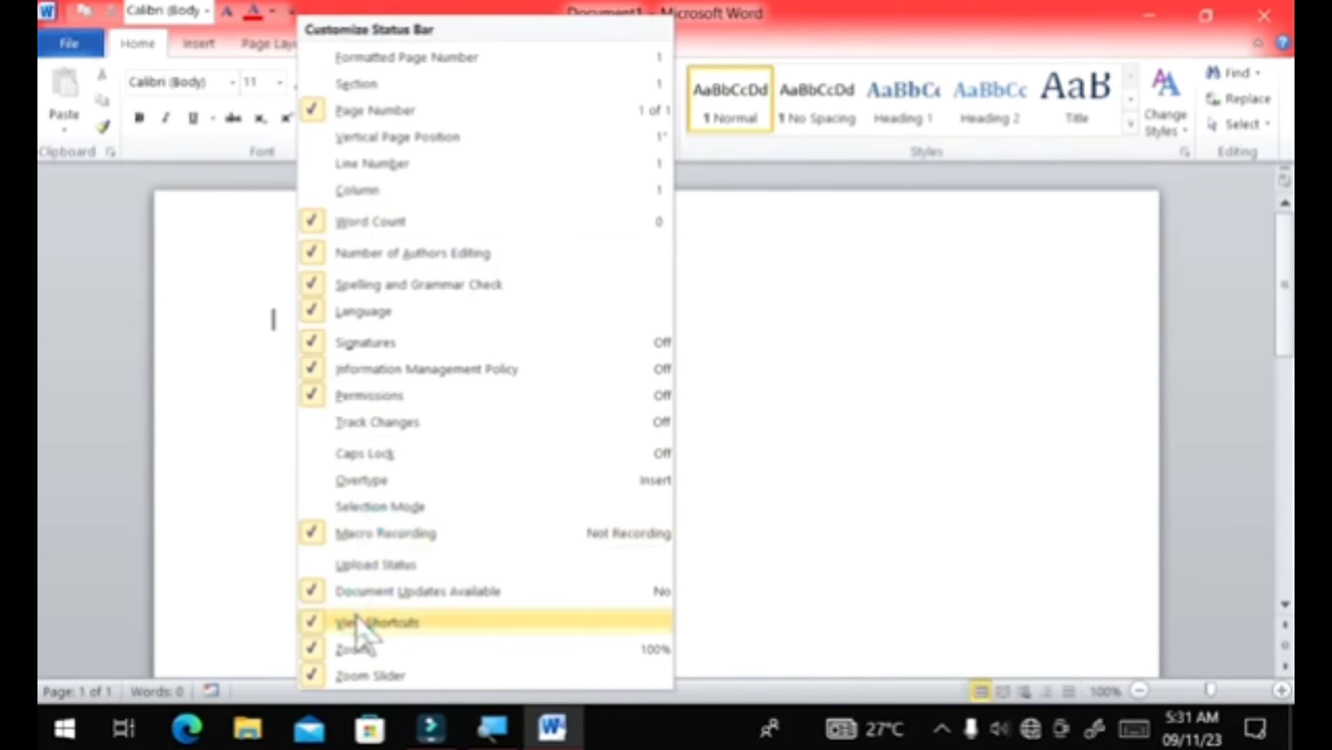
Toggle Document1 into Full Screen Reading from the status-bar shortcut and back to Print Layout, twice.
click(1003, 691)
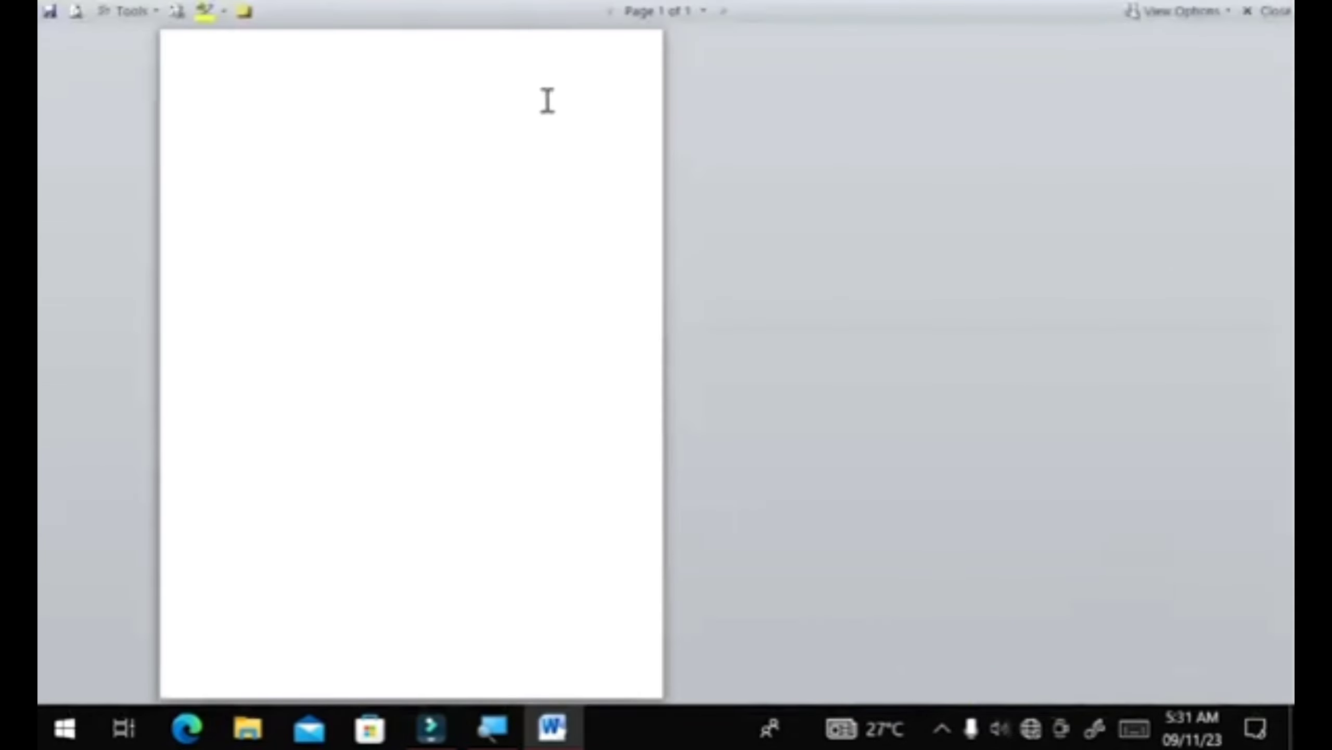
click(1280, 12)
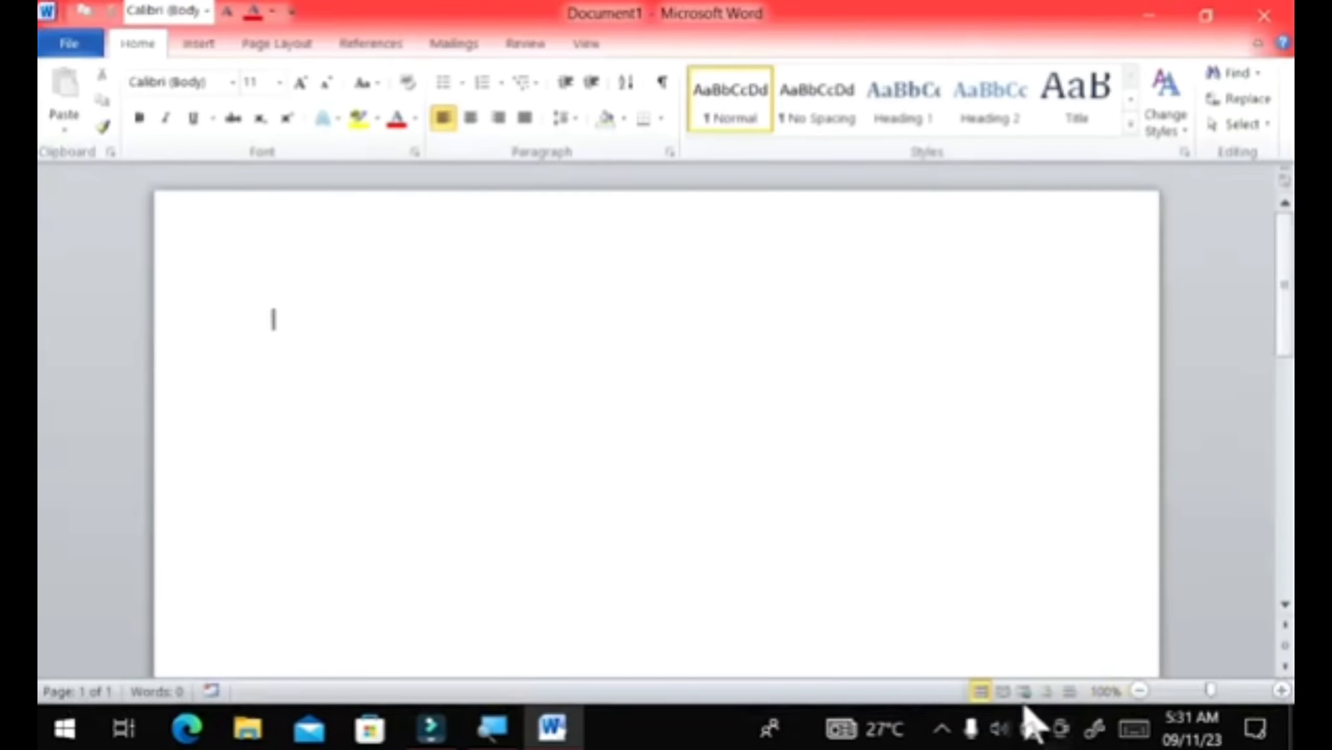
click(1004, 693)
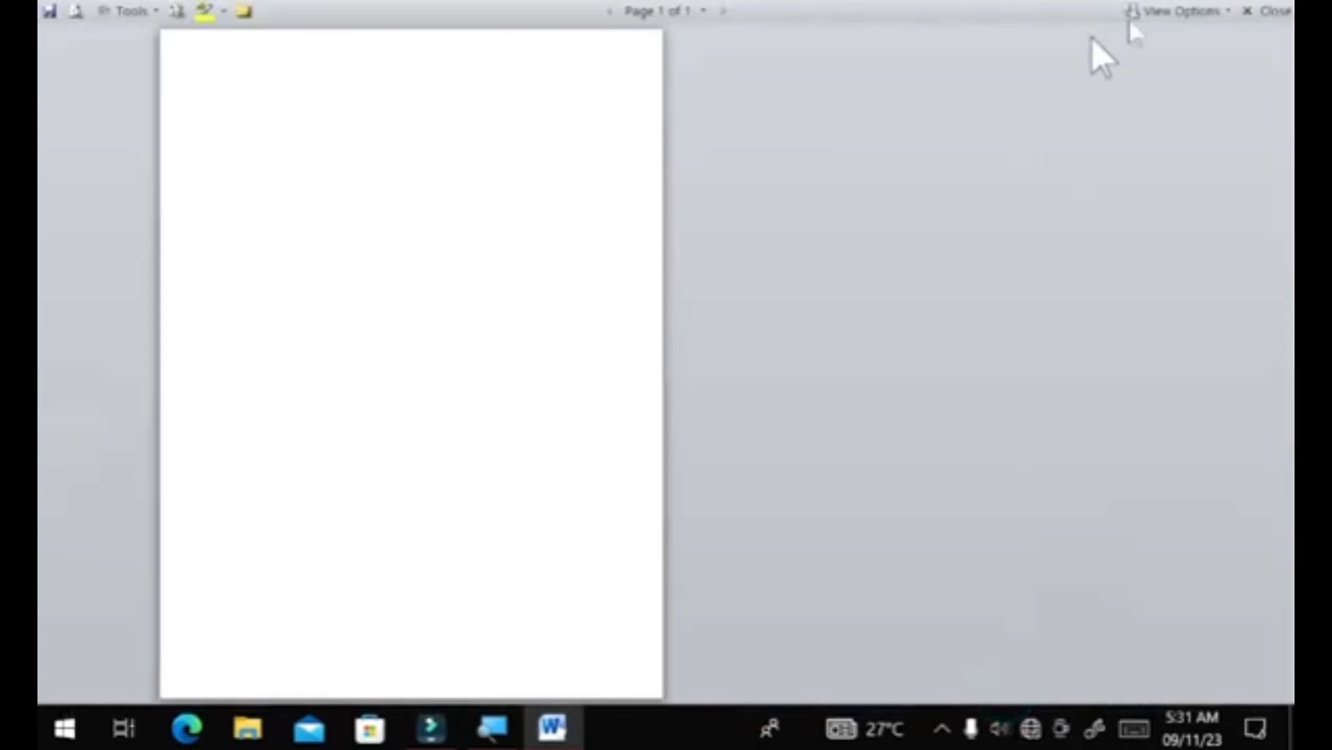
click(1279, 8)
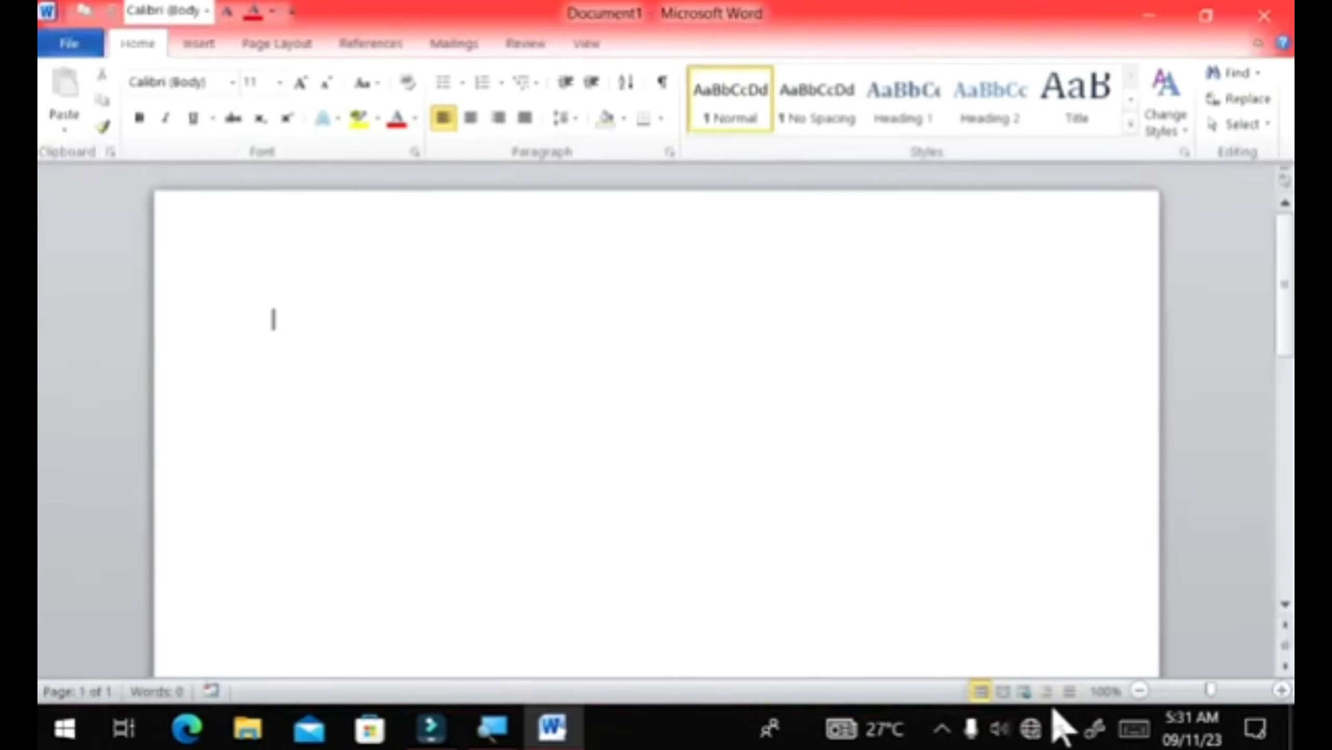